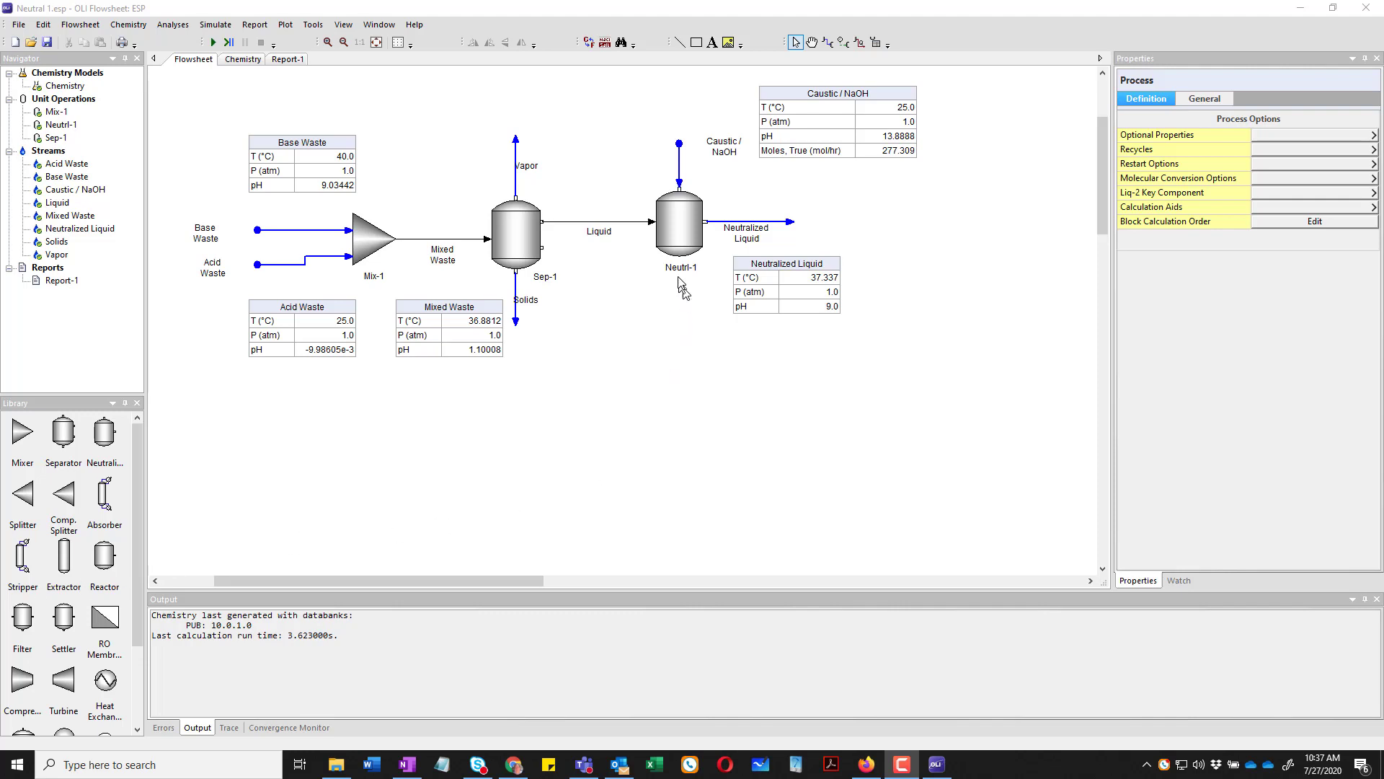
# - Select the Neutrl-1 neutralizer to review its settings, which fix the outlet pH at 9.0
pyautogui.click(684, 230)
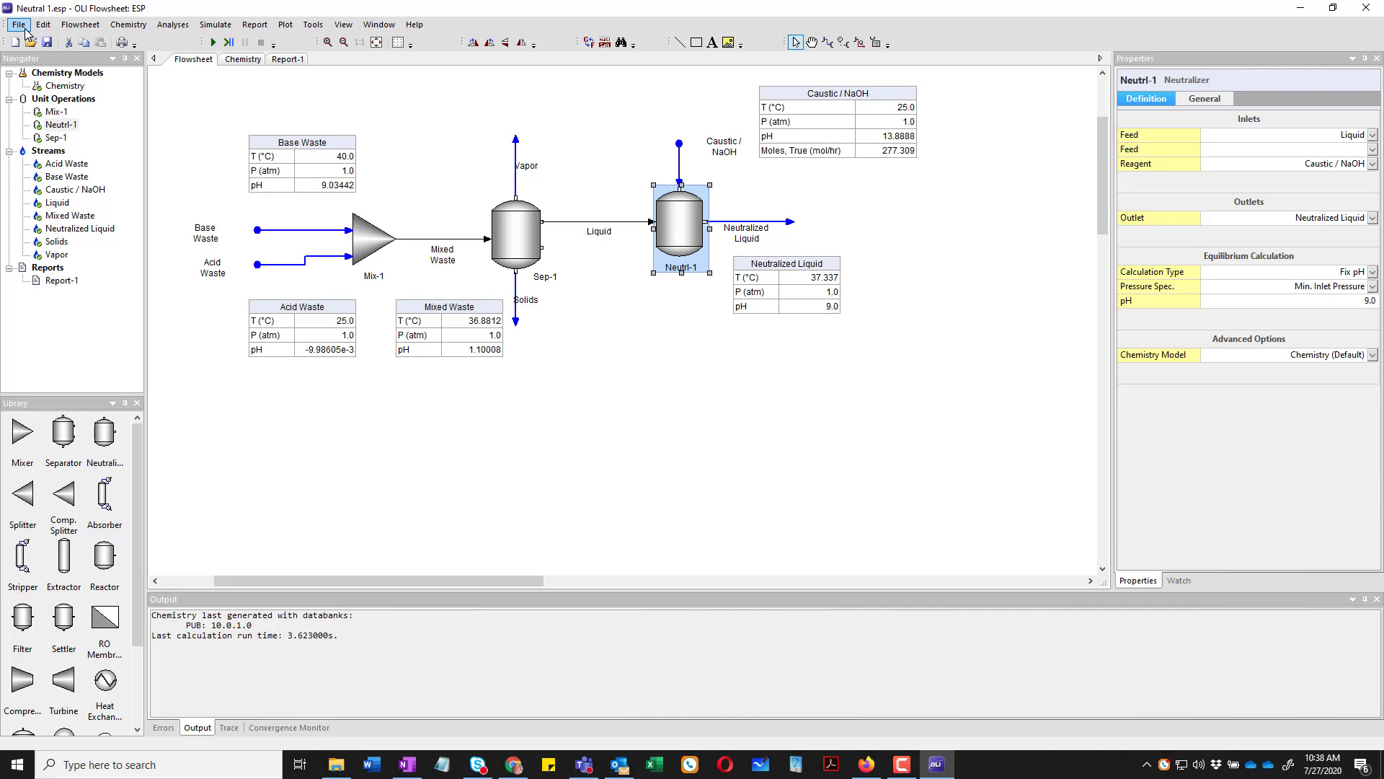
# - Save the flowsheet as a new file named Neutral 2.esp
pyautogui.click(19, 25)
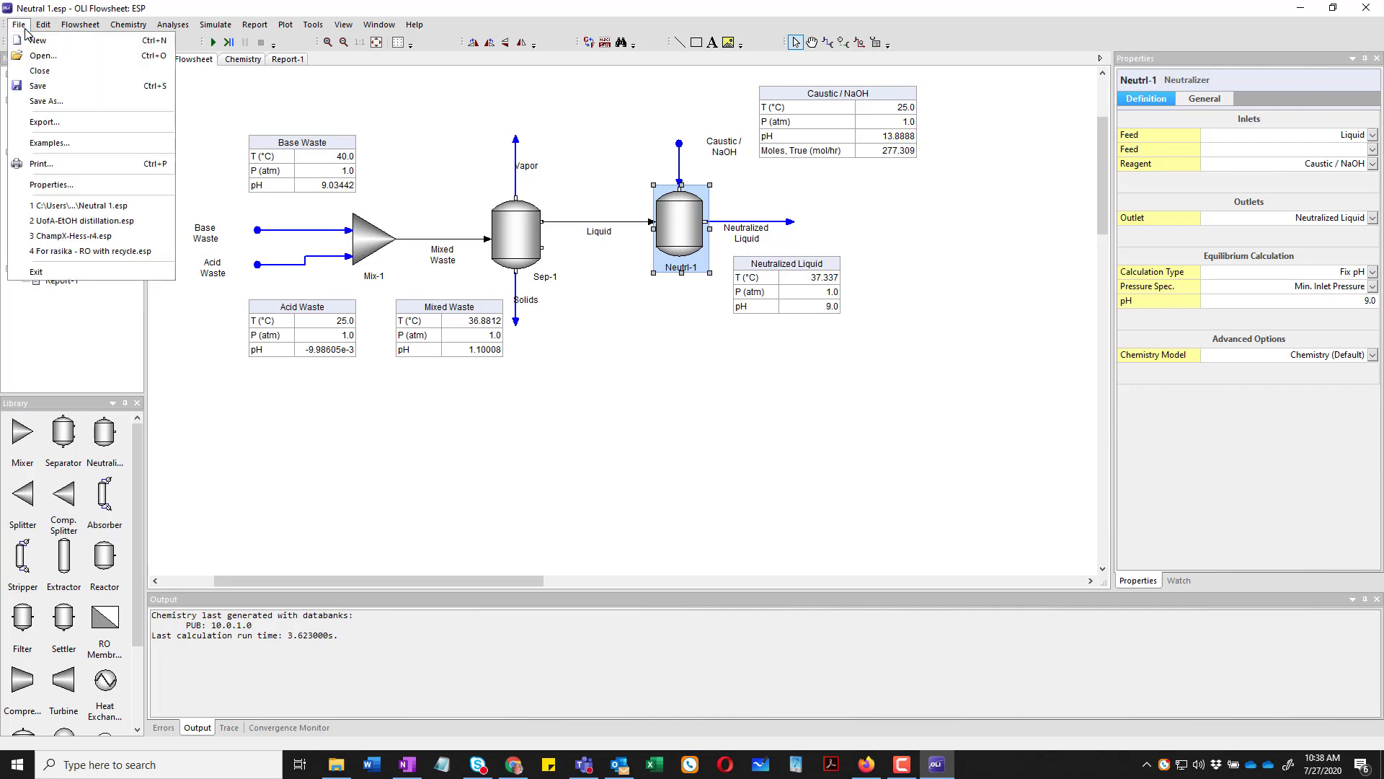
pyautogui.click(81, 102)
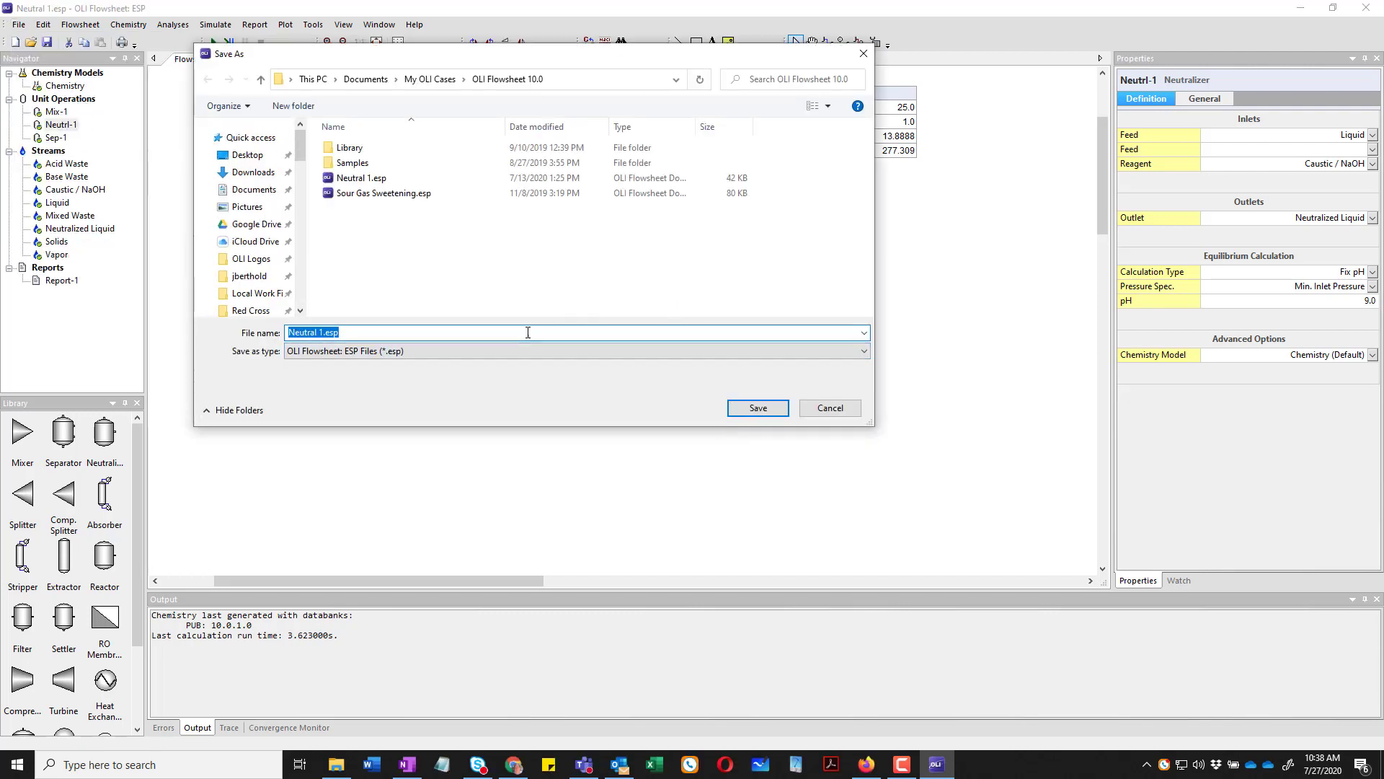
pyautogui.click(521, 335)
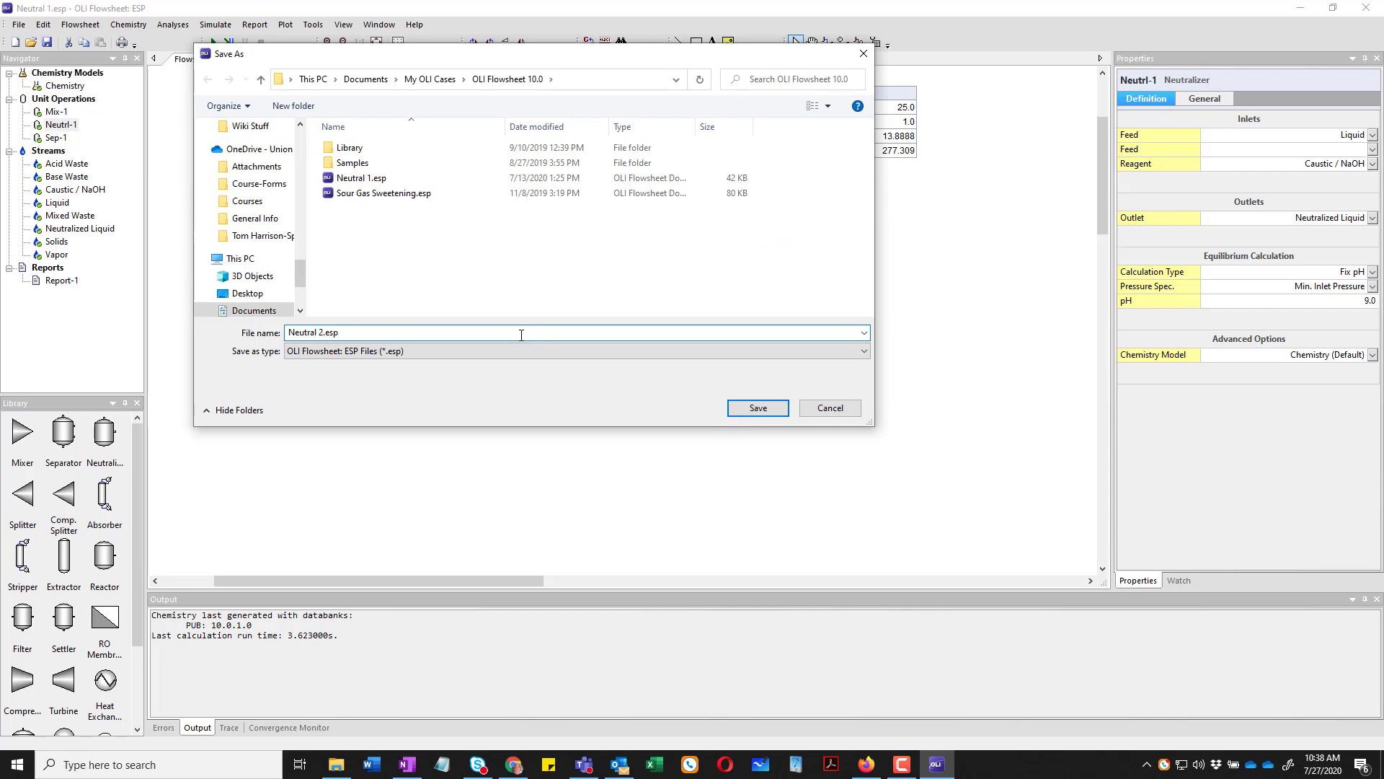
pyautogui.click(767, 410)
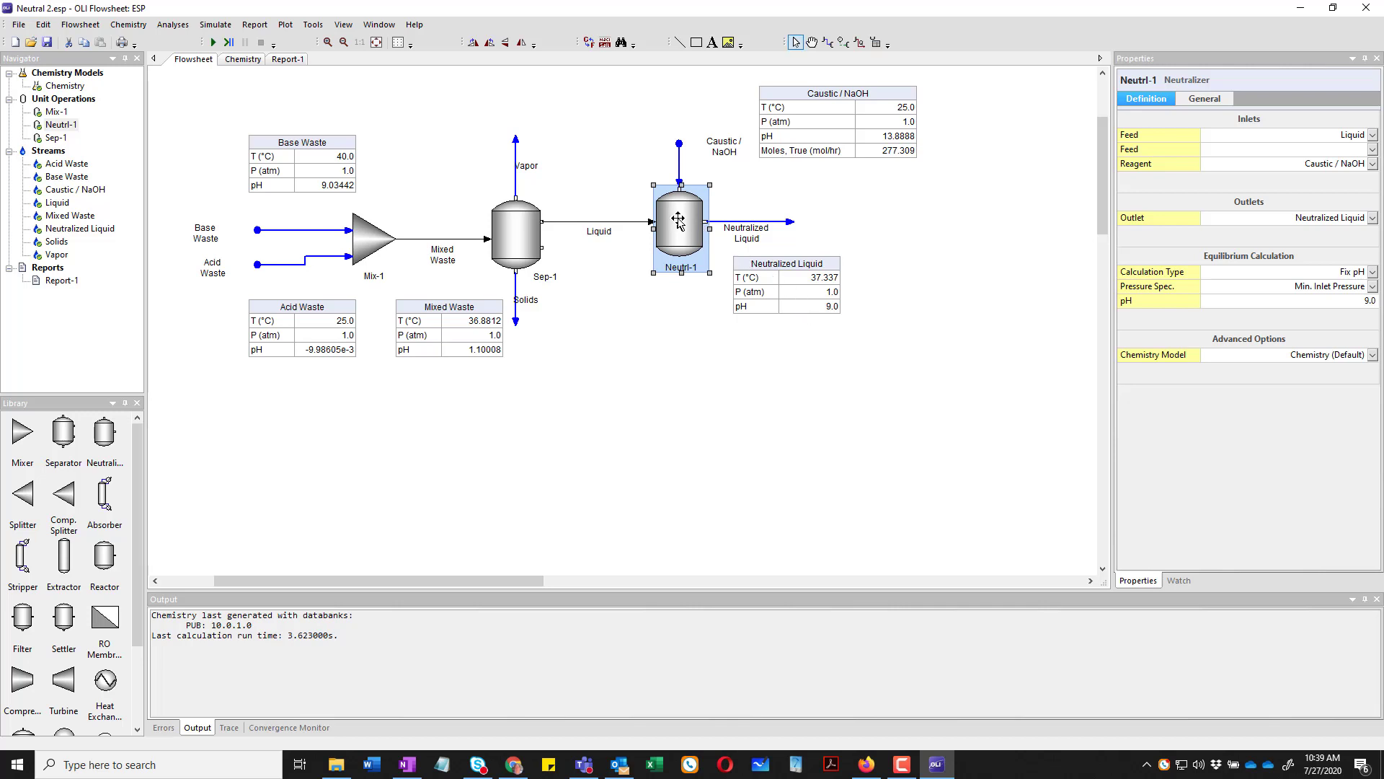
# - Delete the Neutrl-1 neutralizer, place separator Sep-2, and connect the Liquid stream into it
pyautogui.press('Delete')
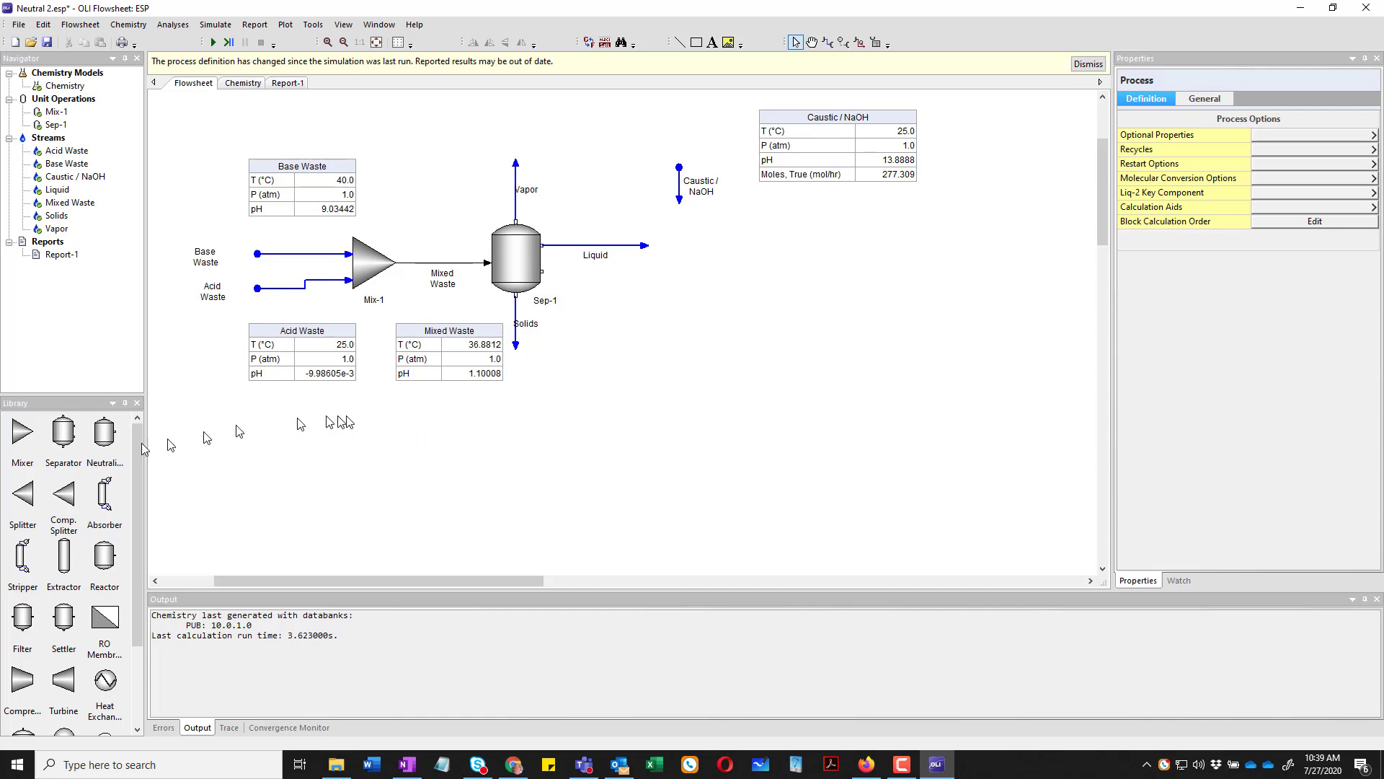
pyautogui.moveTo(63, 444); pyautogui.dragTo(692, 256)
pyautogui.click(644, 249)
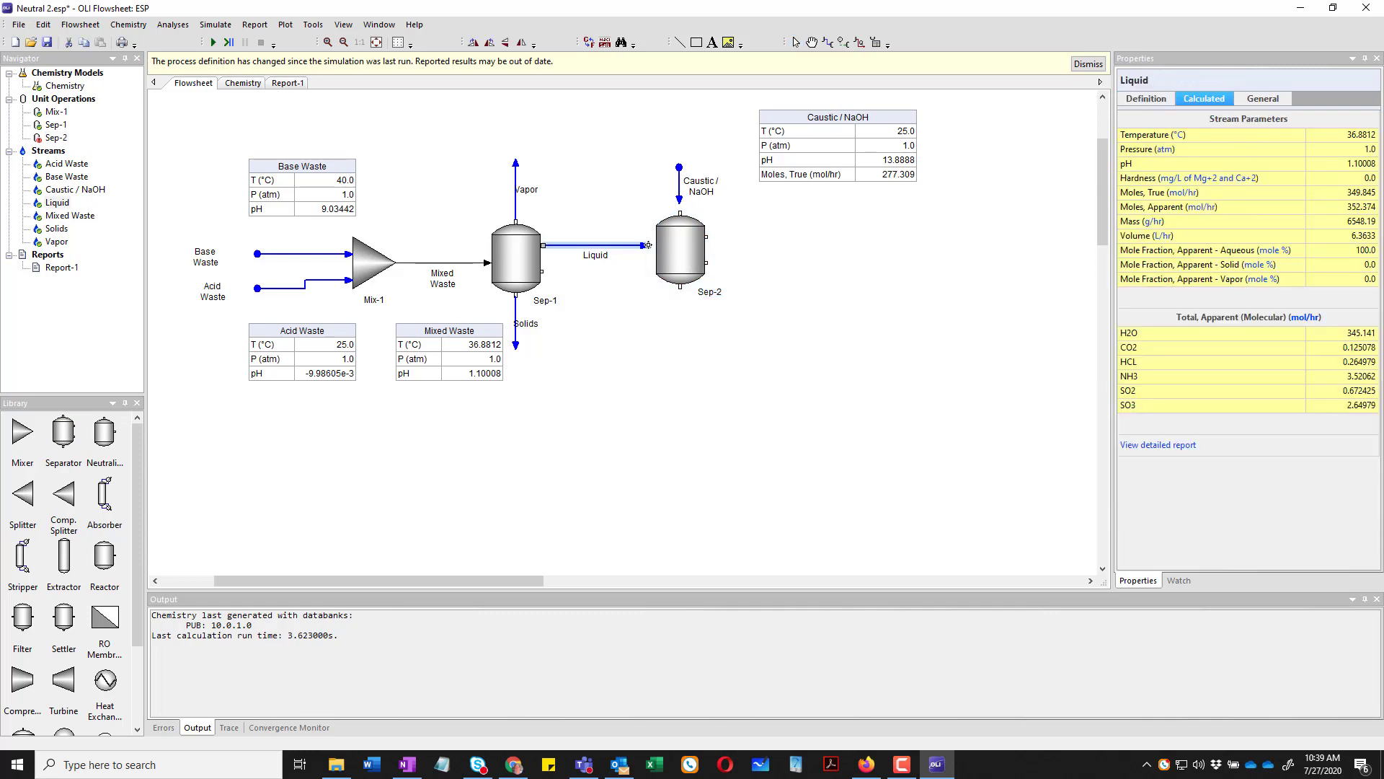
pyautogui.moveTo(648, 245); pyautogui.dragTo(653, 246)
# - Draw an outlet stream from Sep-2 and name it Neutralized Liquid
pyautogui.click(827, 44)
pyautogui.moveTo(707, 236); pyautogui.dragTo(819, 235)
pyautogui.press('Escape')
pyautogui.click(766, 244)
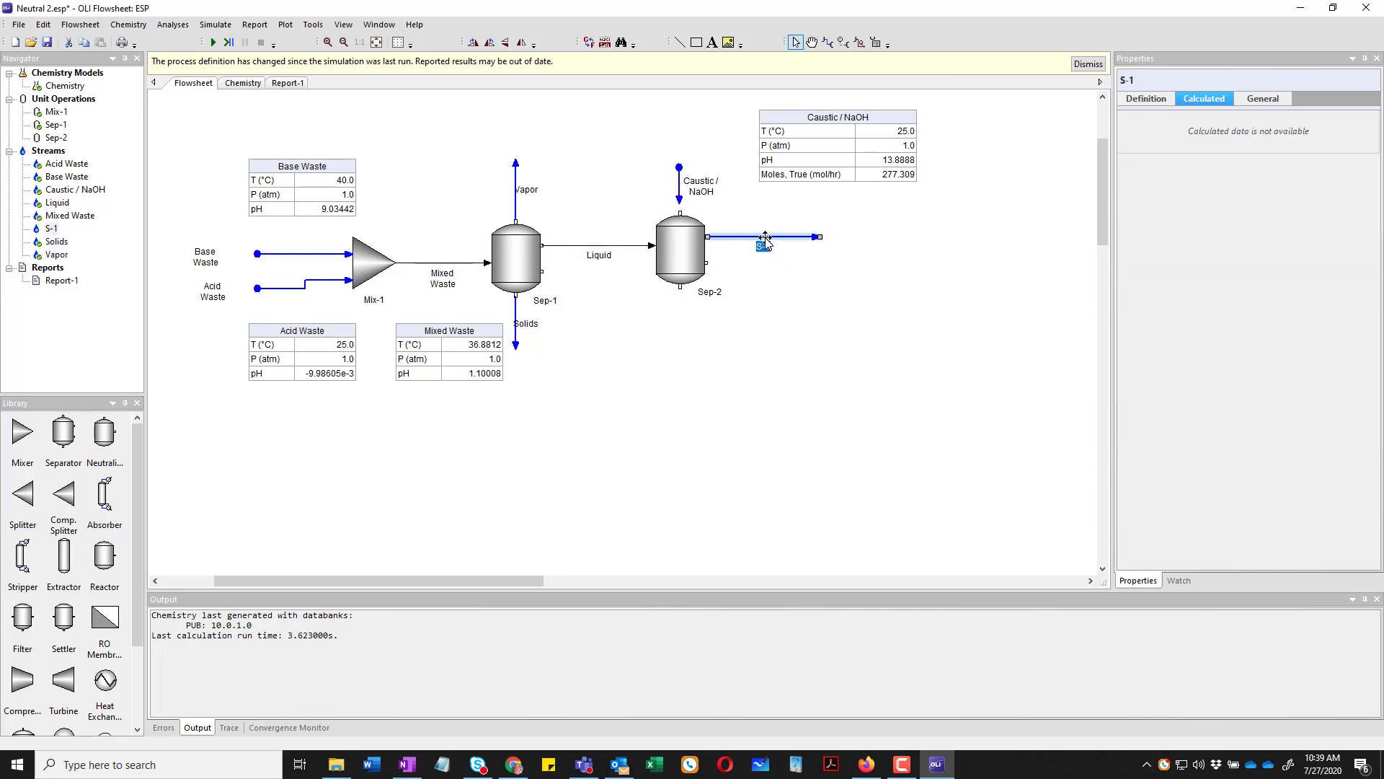
pyautogui.write('Neutralized Liquid')
pyautogui.press('Return')
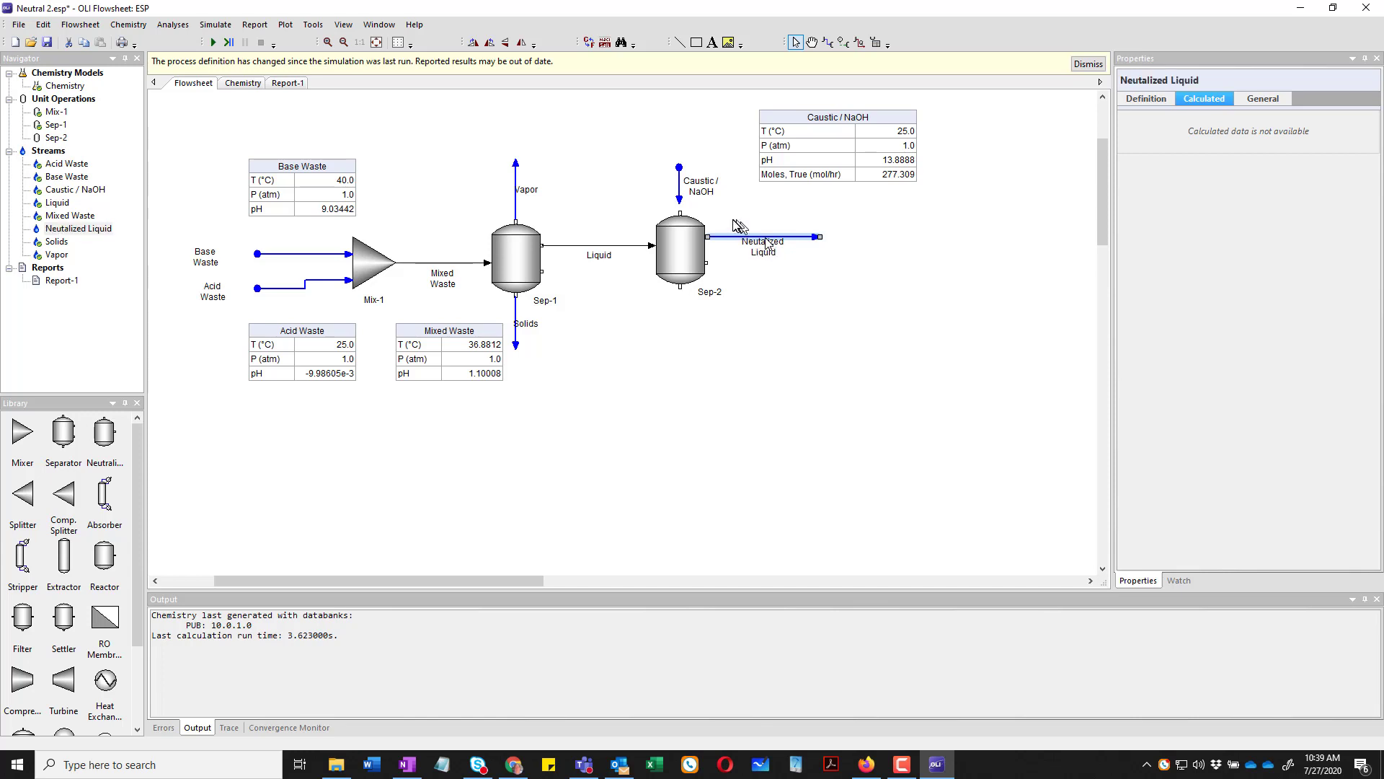
# - Move the Caustic / NaOH stream and its label up above Sep-2
pyautogui.click(681, 191)
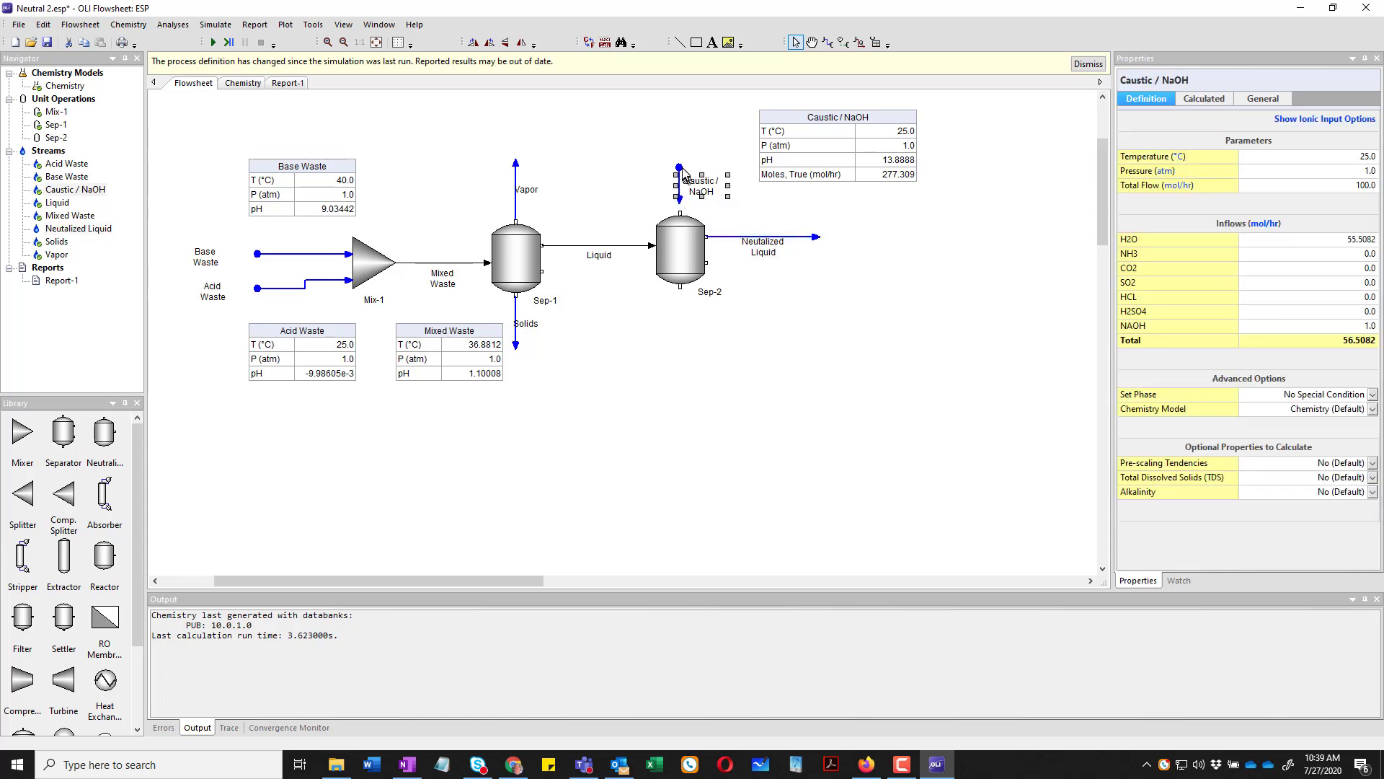
pyautogui.click(681, 183)
pyautogui.moveTo(682, 193); pyautogui.dragTo(619, 151)
pyautogui.moveTo(674, 191); pyautogui.dragTo(679, 155)
pyautogui.click(730, 208)
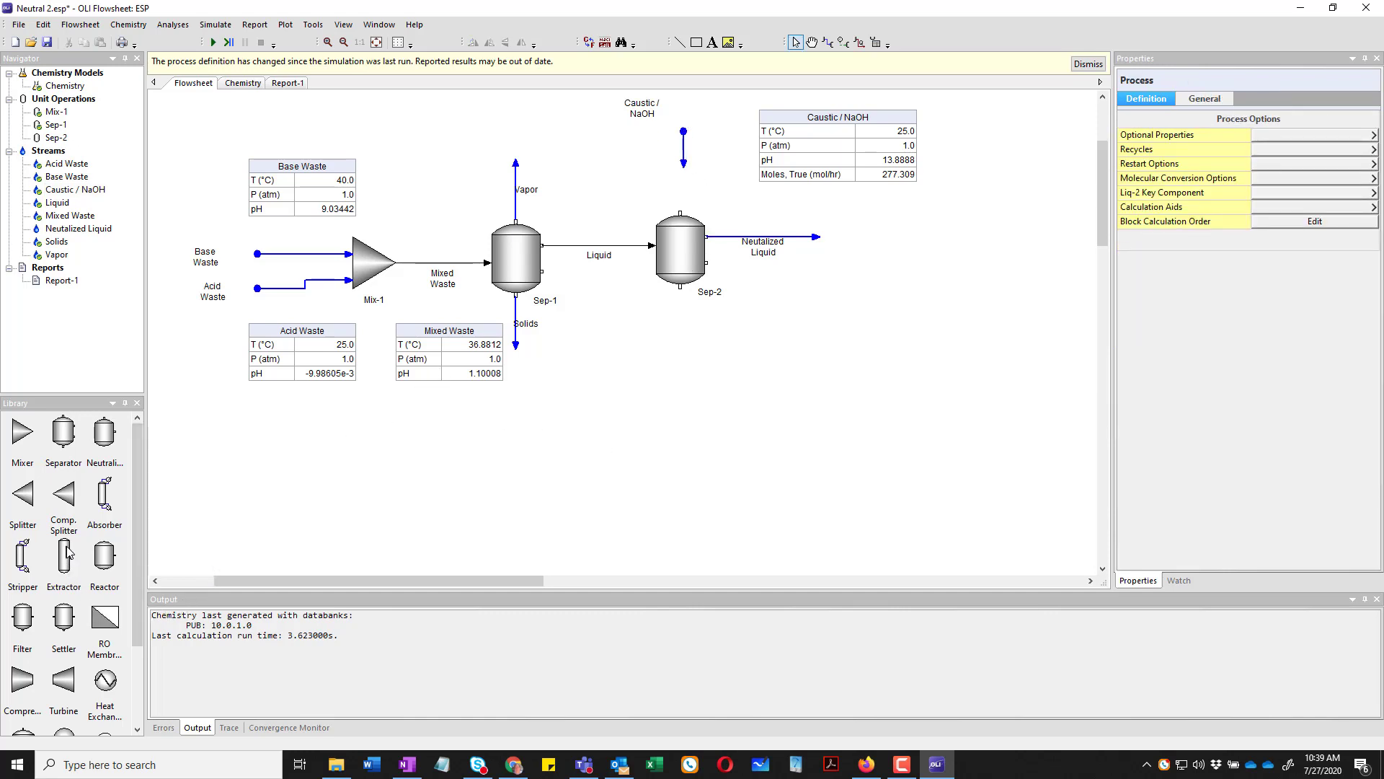
# - Add manipulator Manip-1 and connect the Caustic / NaOH feed into its inlet
pyautogui.scroll(-1, 69, 551)
pyautogui.scroll(-4, 94, 627)
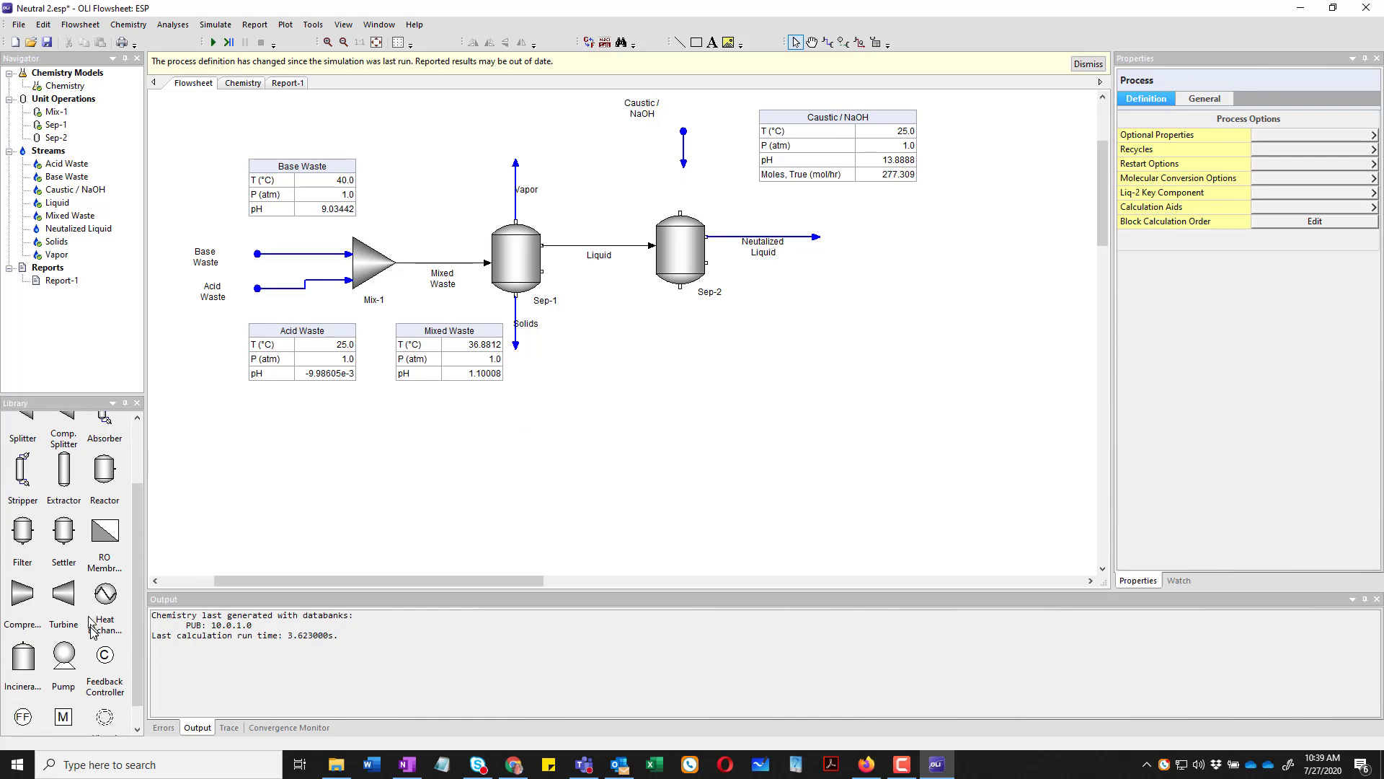
pyautogui.moveTo(63, 695); pyautogui.dragTo(634, 173)
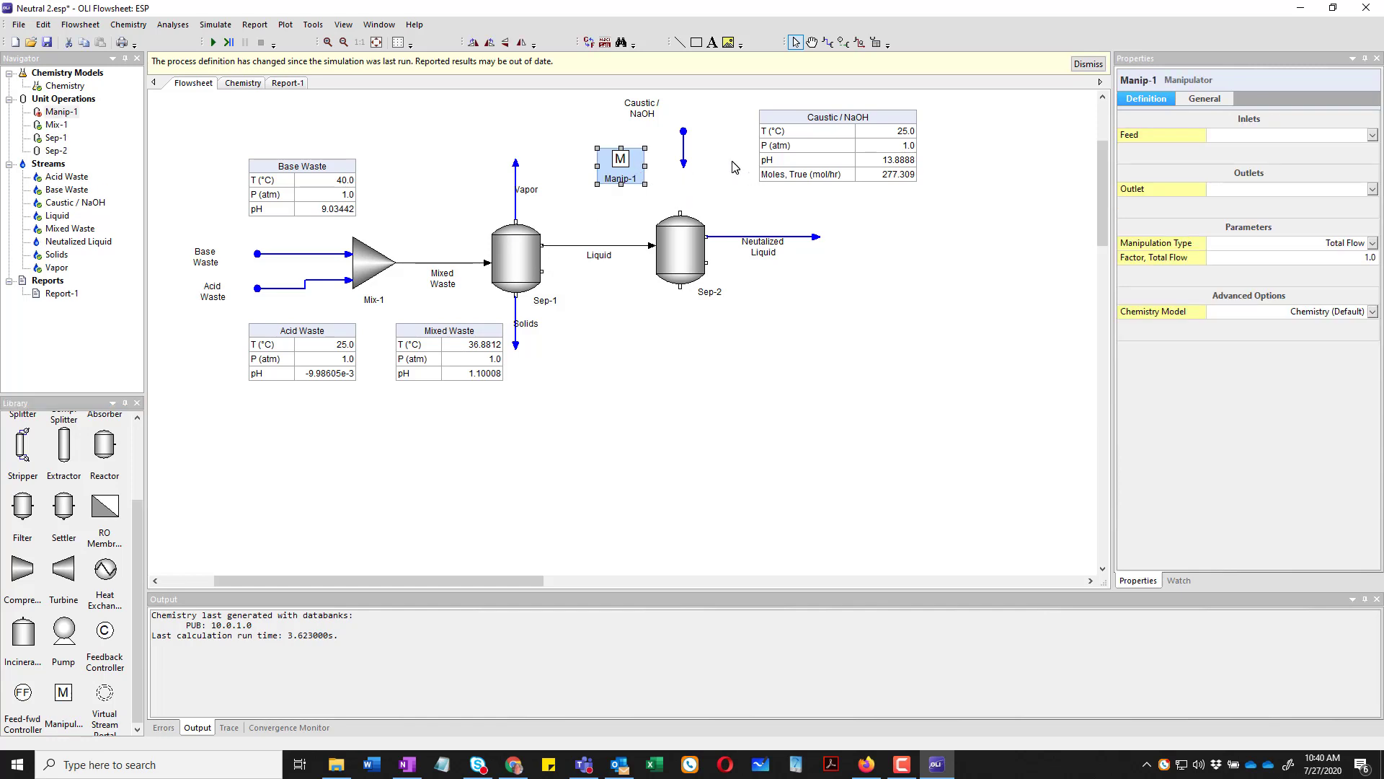
pyautogui.click(878, 122)
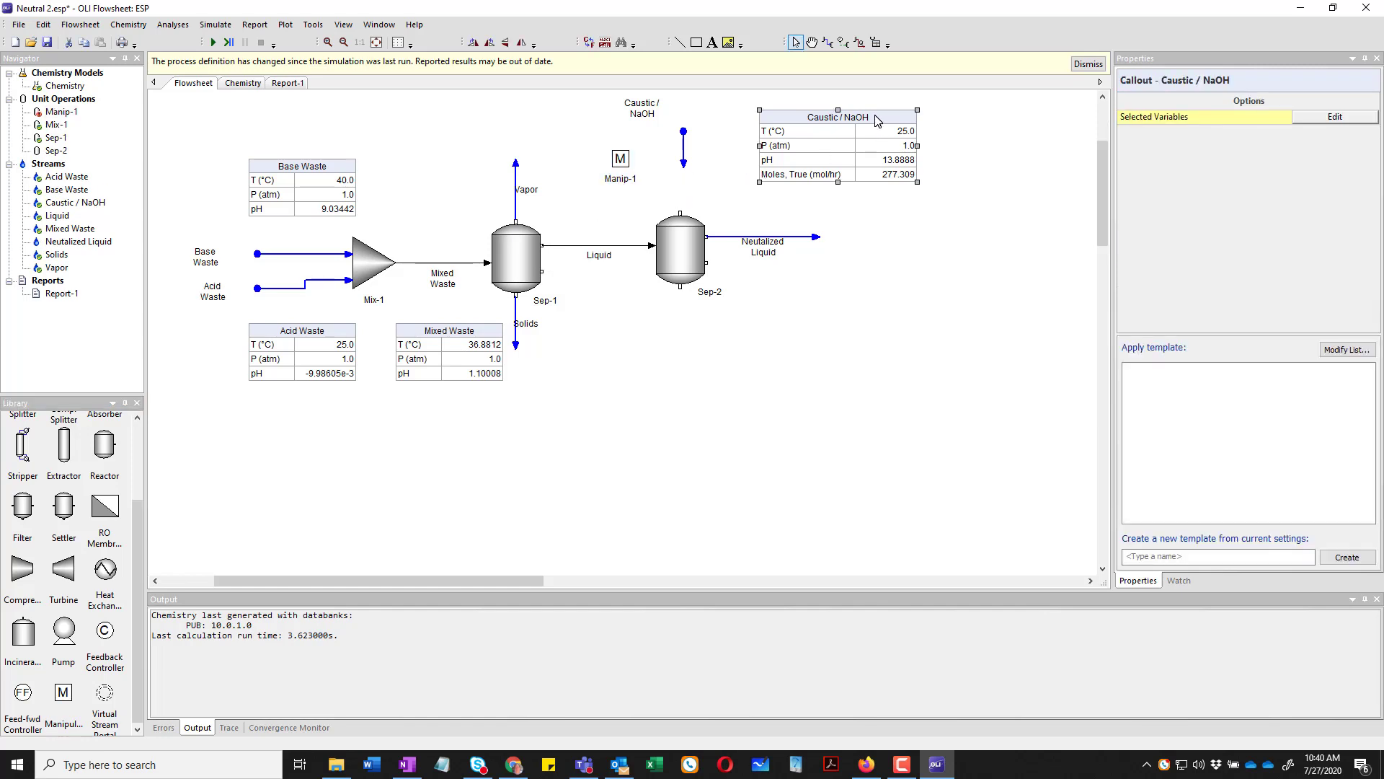
pyautogui.moveTo(878, 121); pyautogui.dragTo(740, 352)
pyautogui.click(623, 177)
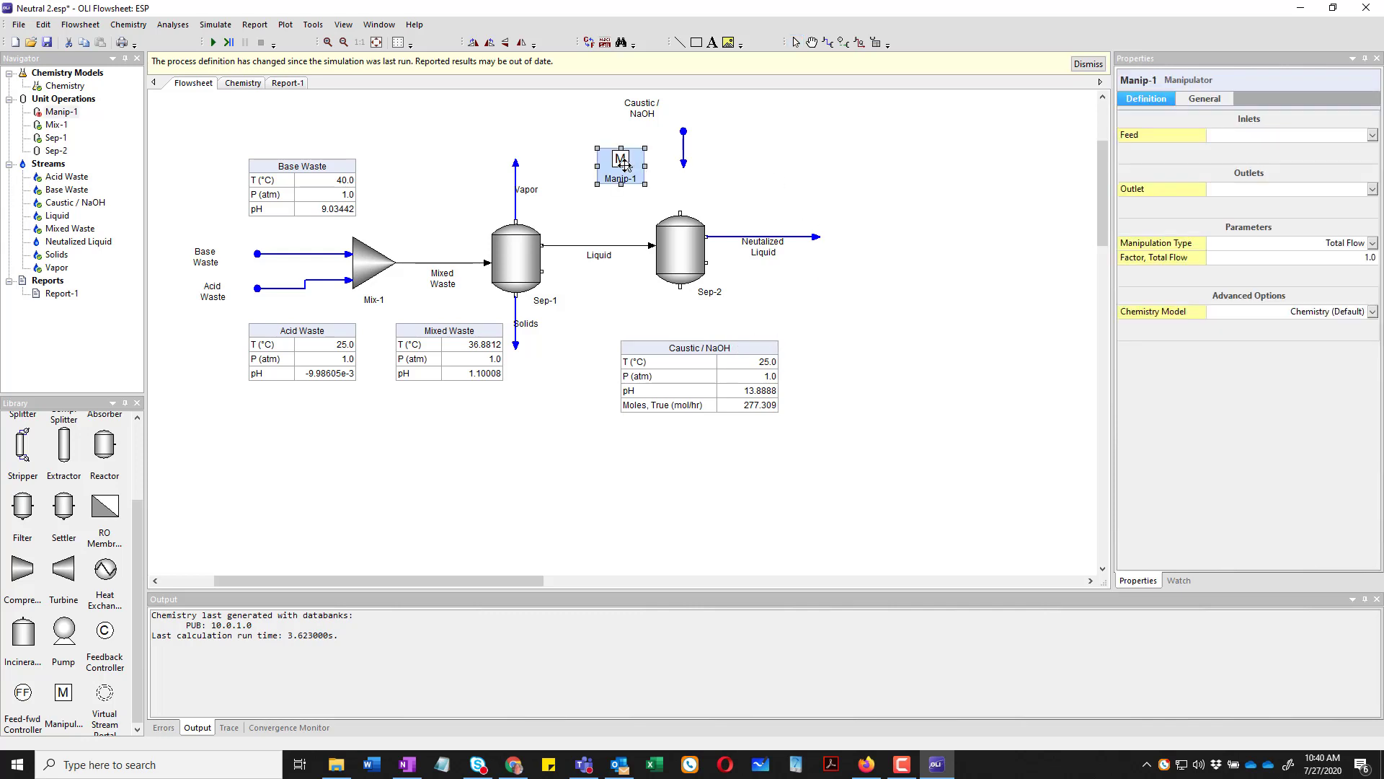
pyautogui.moveTo(624, 179); pyautogui.dragTo(625, 196)
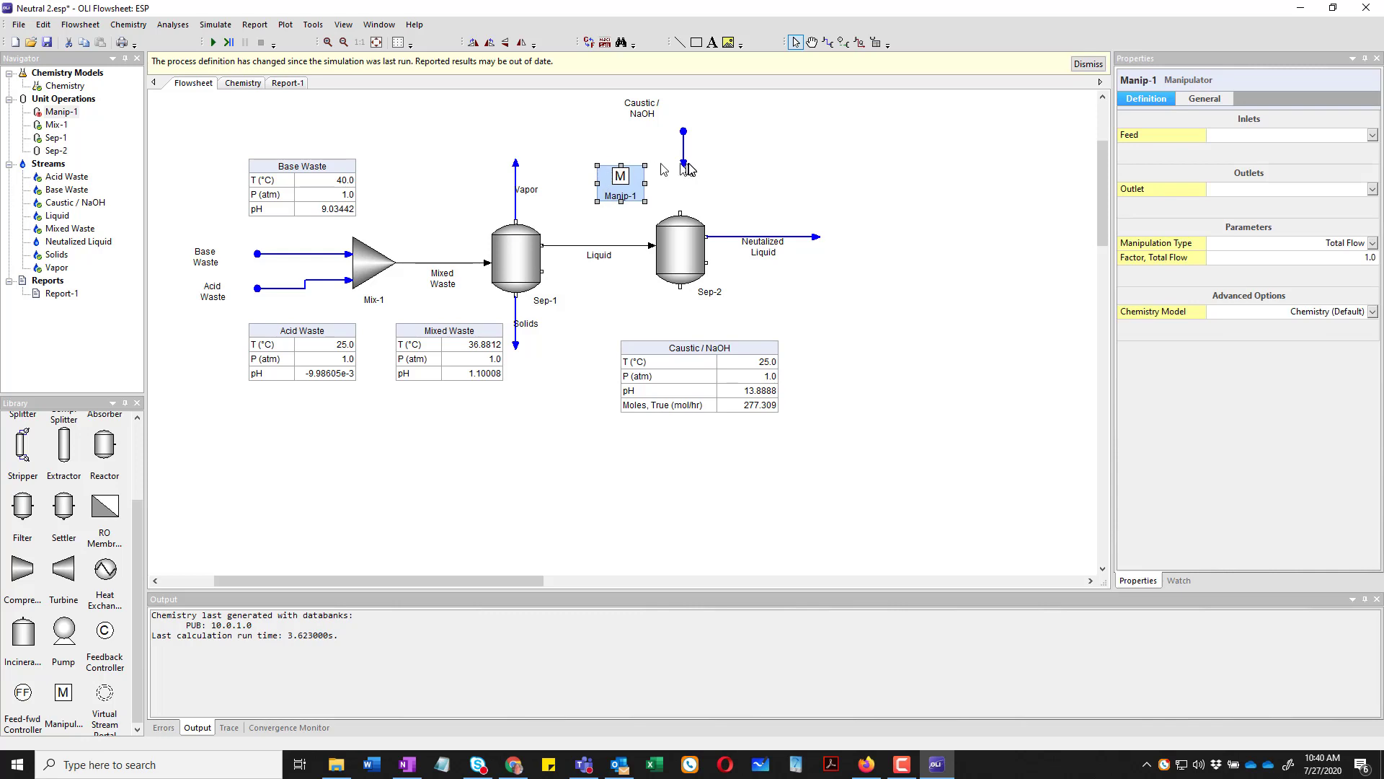
pyautogui.click(684, 168)
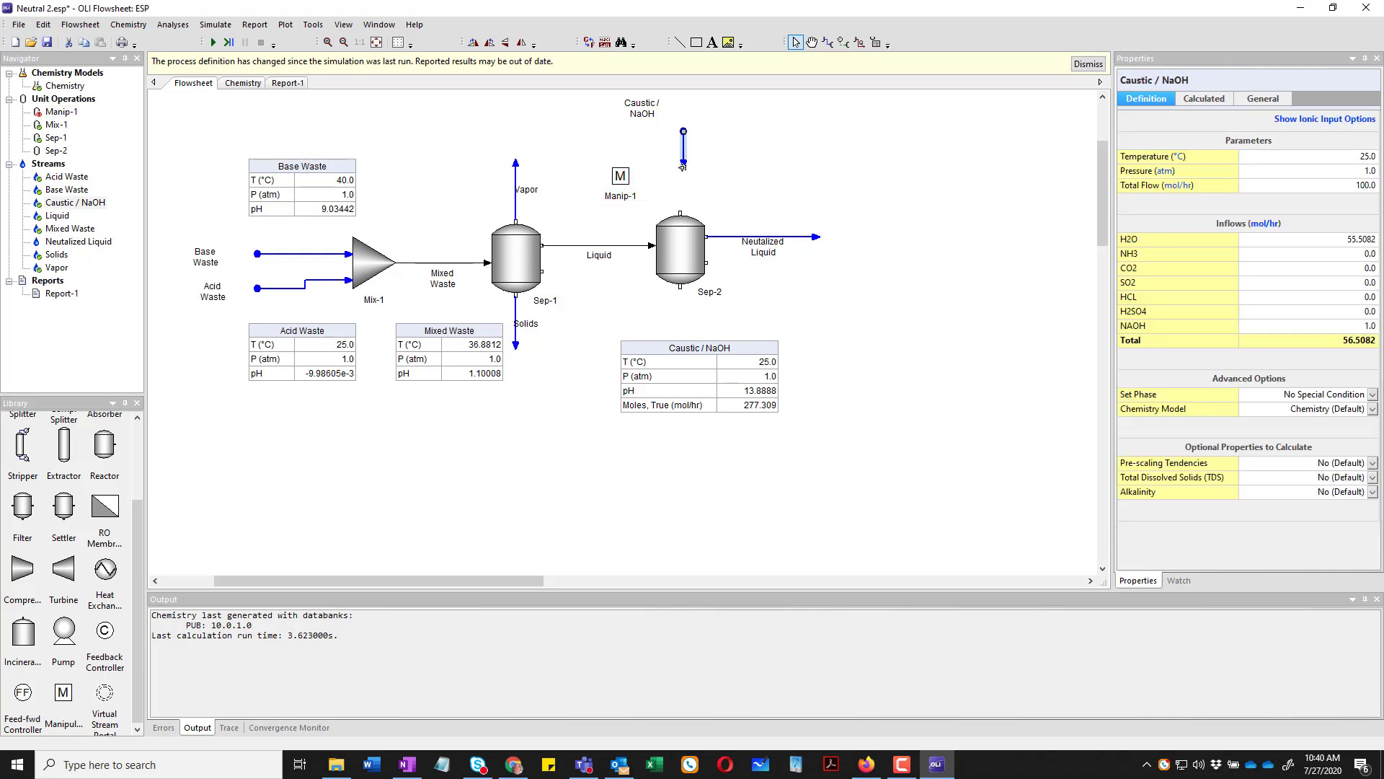
pyautogui.moveTo(684, 167); pyautogui.dragTo(624, 180)
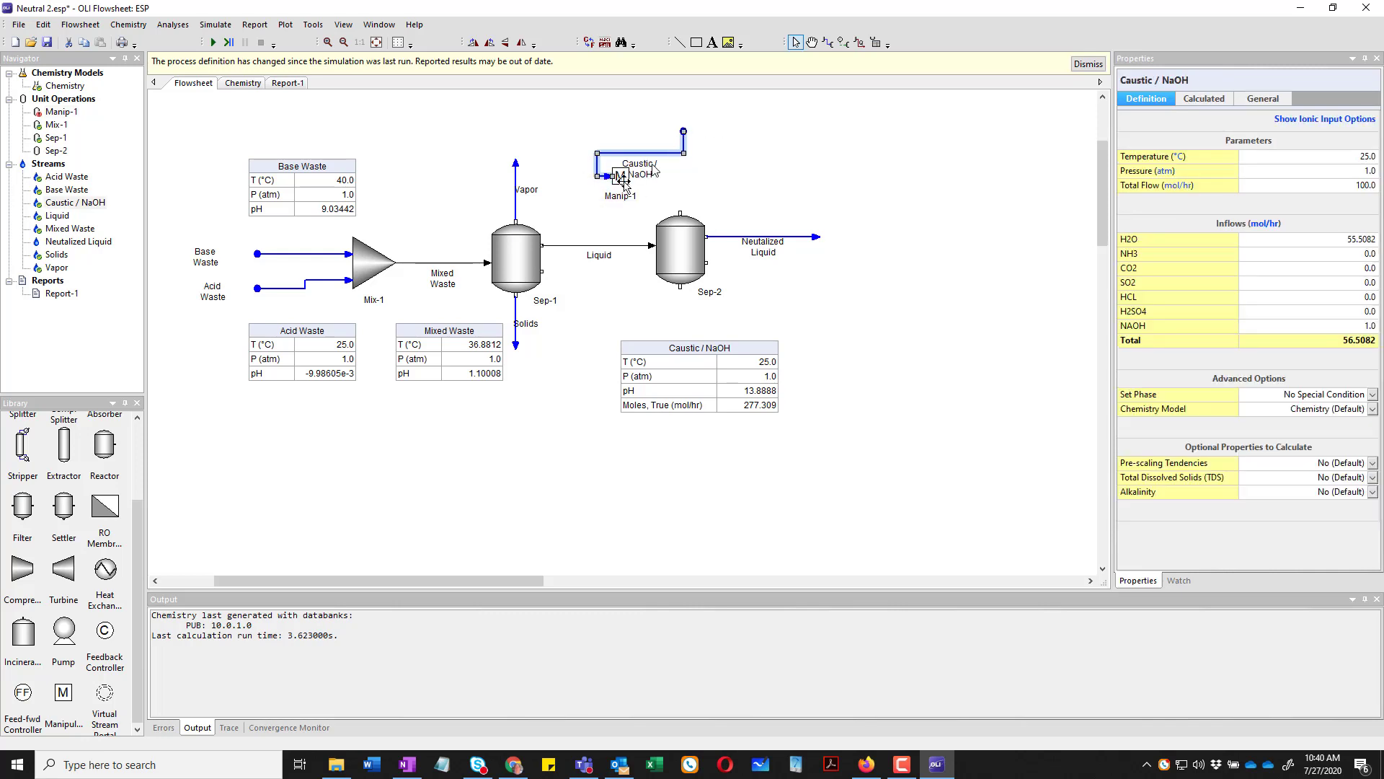
pyautogui.moveTo(652, 150); pyautogui.dragTo(586, 95)
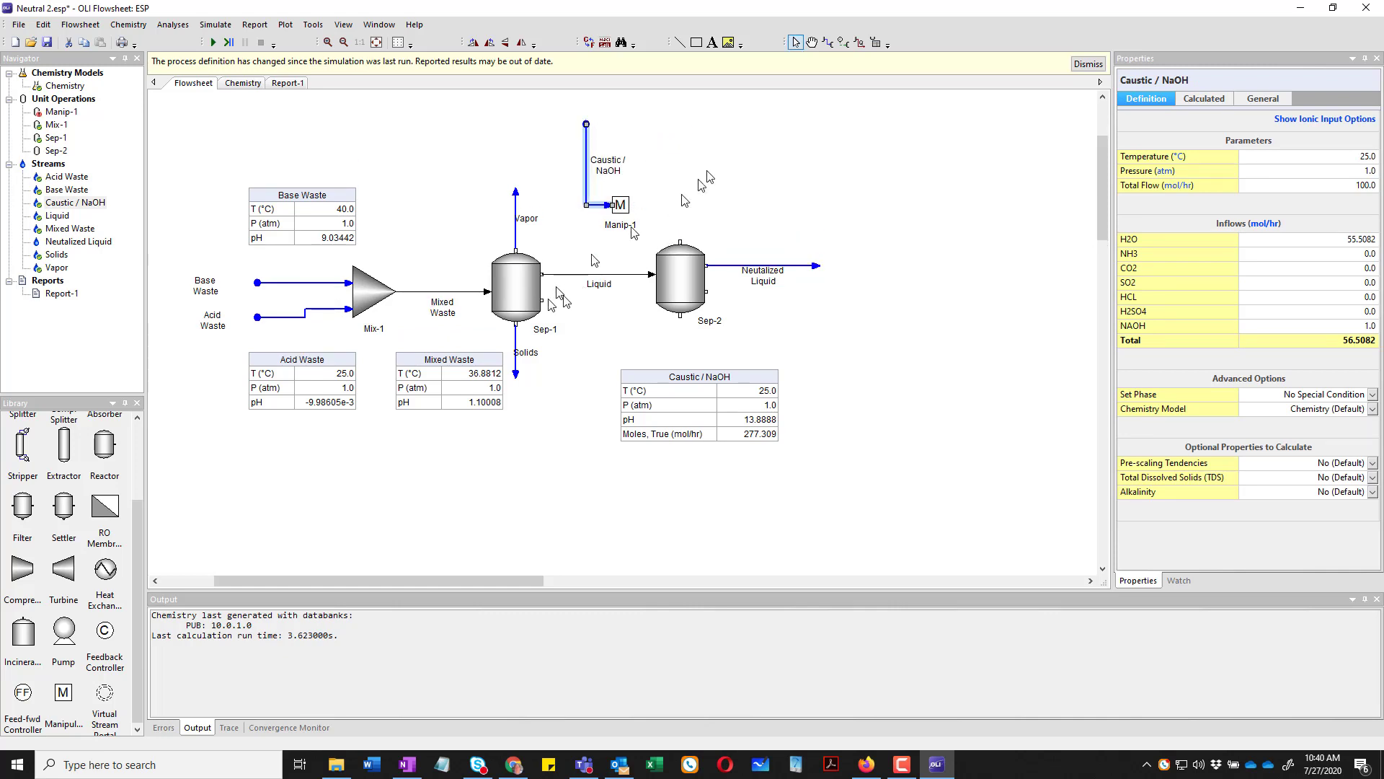
# - Connect Manip-1's outlet to Sep-2 and name that stream Adjusted Caustic
pyautogui.click(827, 41)
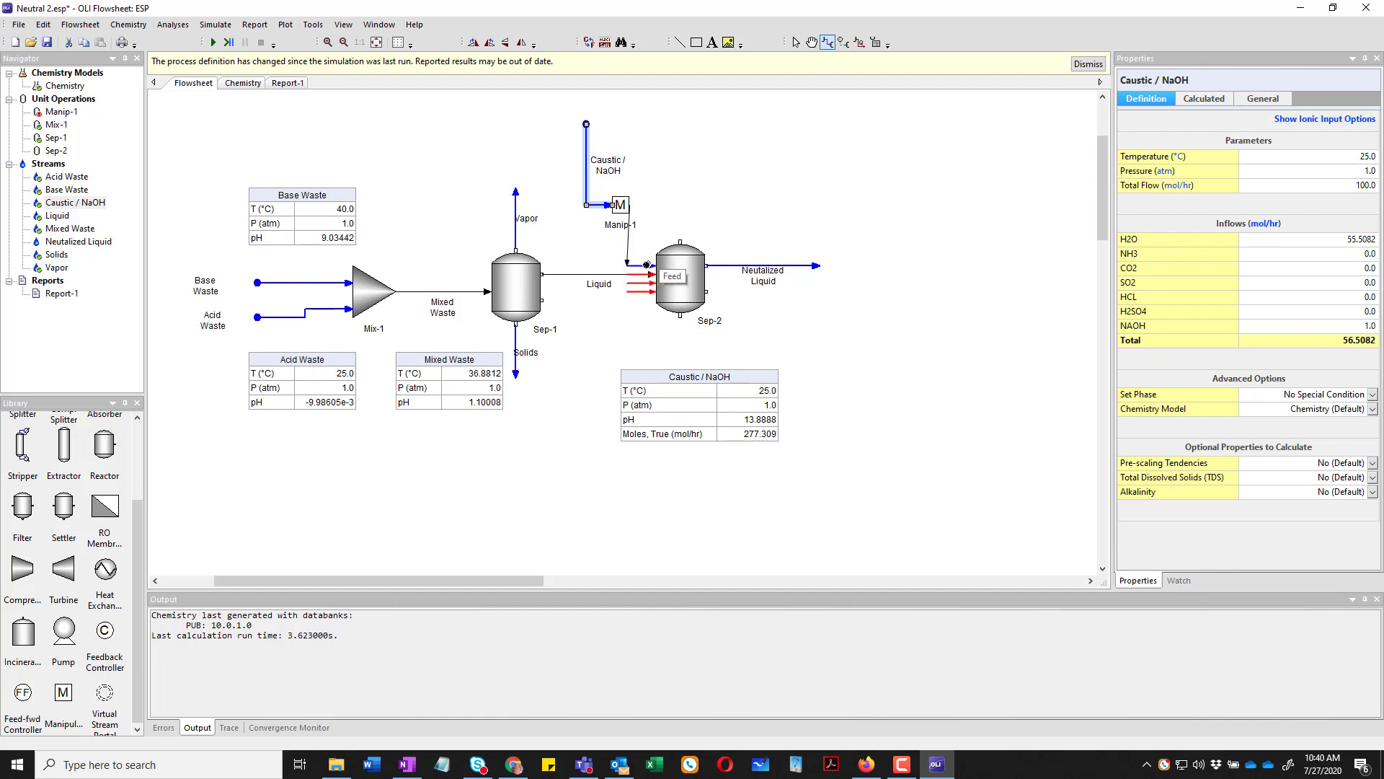
pyautogui.click(644, 266)
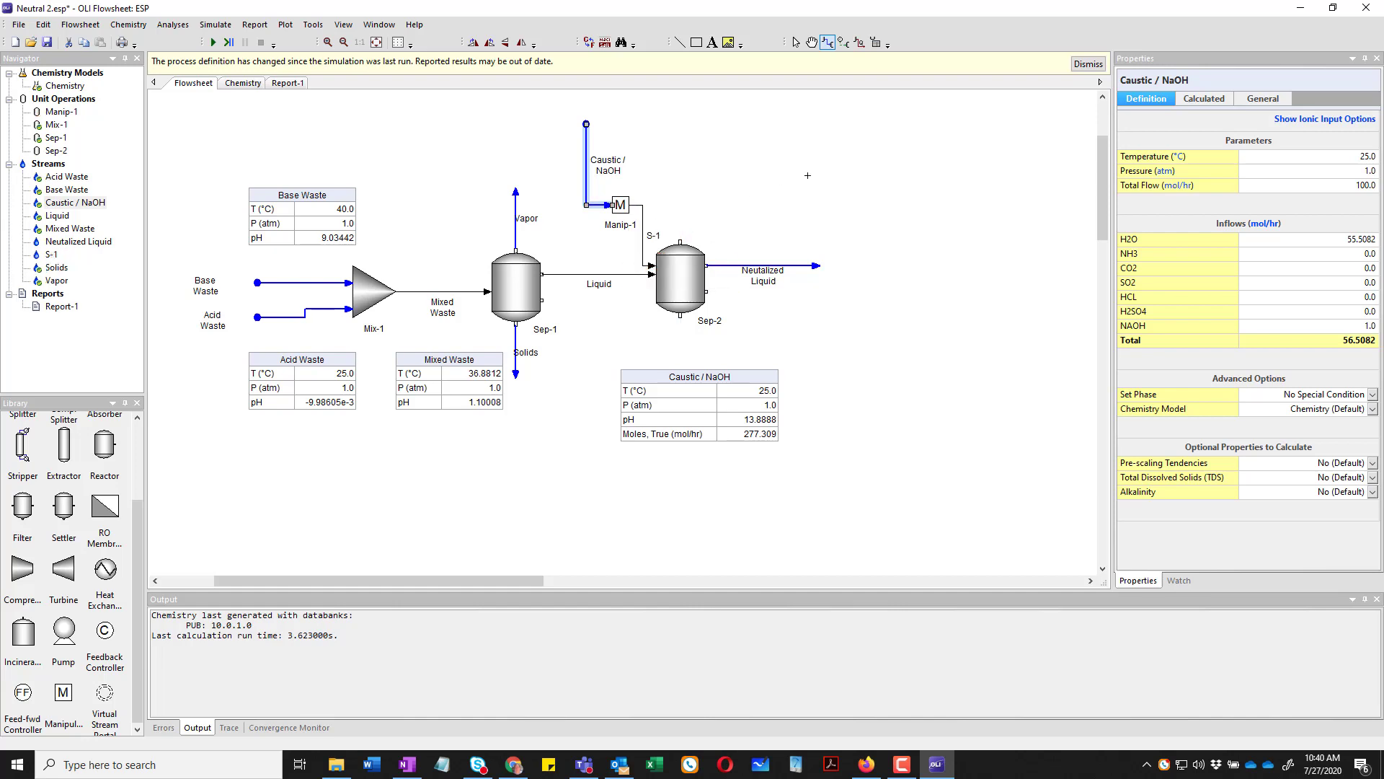
pyautogui.press('Escape')
pyautogui.click(646, 239)
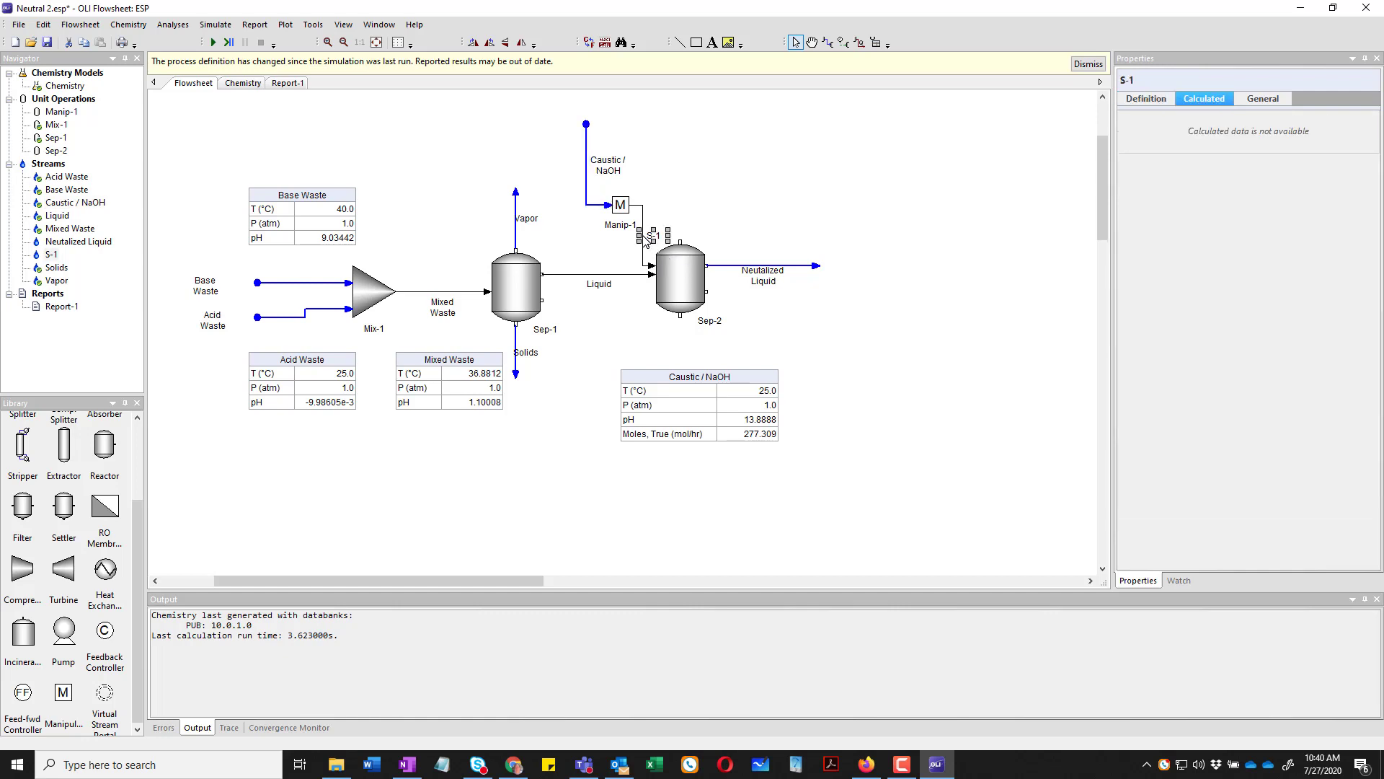
pyautogui.click(646, 241)
pyautogui.write('Adjusted Caustic')
pyautogui.press('Return')
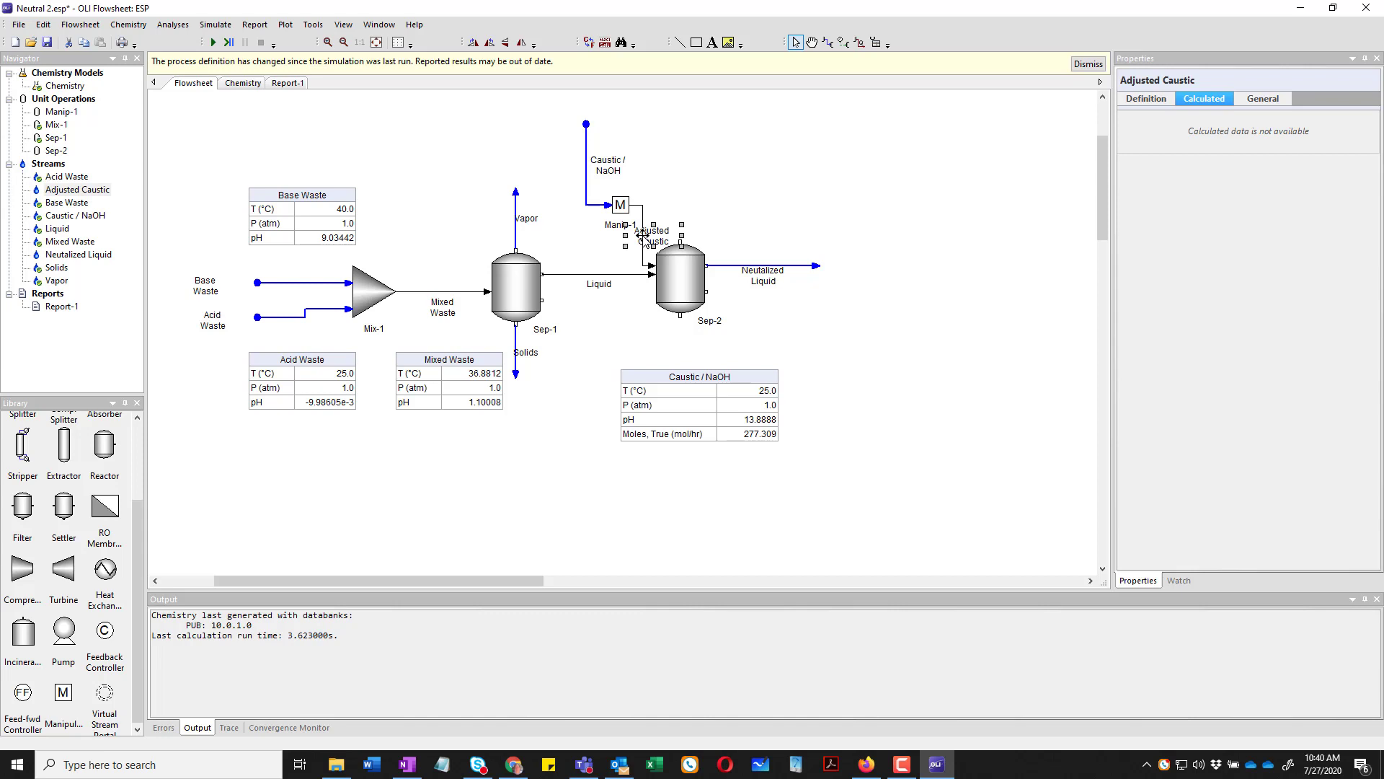
pyautogui.moveTo(652, 234); pyautogui.dragTo(682, 226)
pyautogui.click(886, 333)
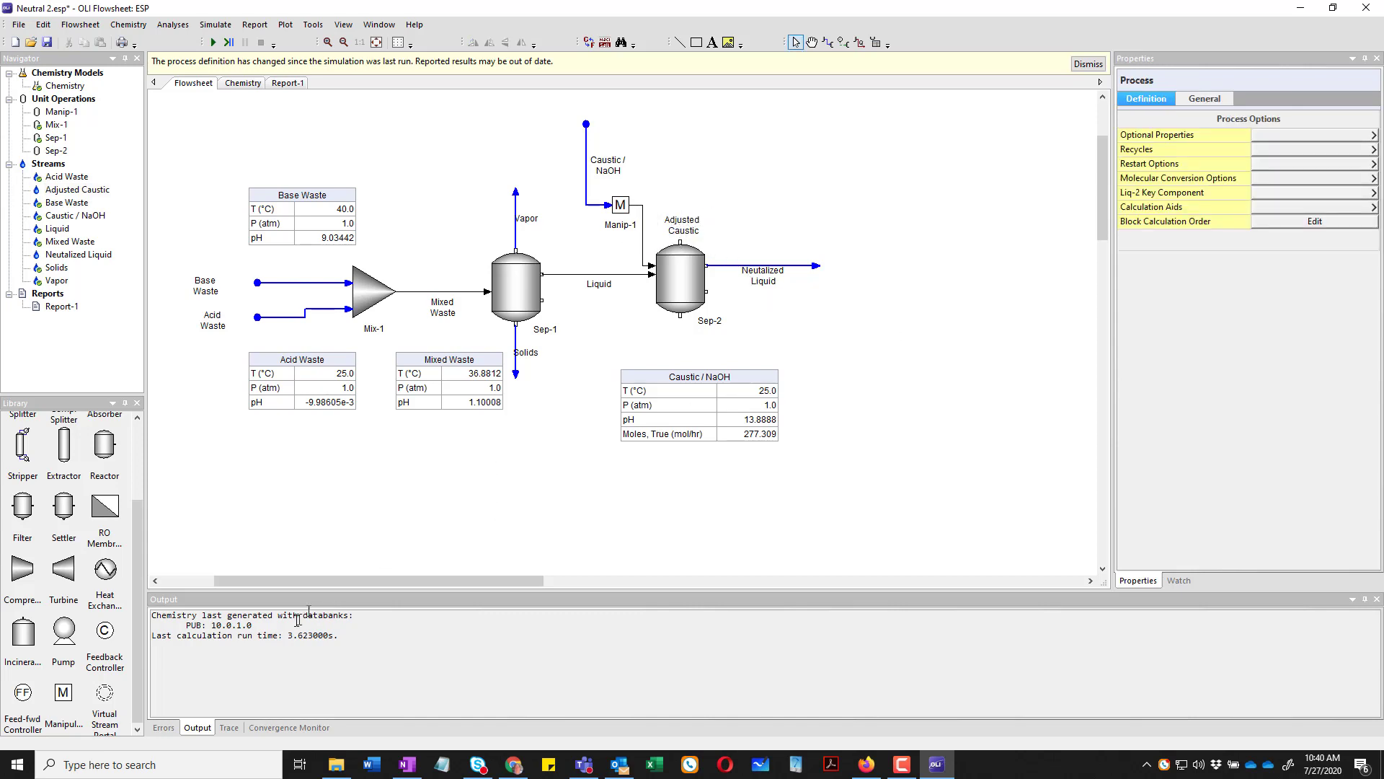
# - Add controller Feedback-1 targeting Neutralized Liquid and link it to act on Manip-1
pyautogui.moveTo(105, 639); pyautogui.dragTo(777, 169)
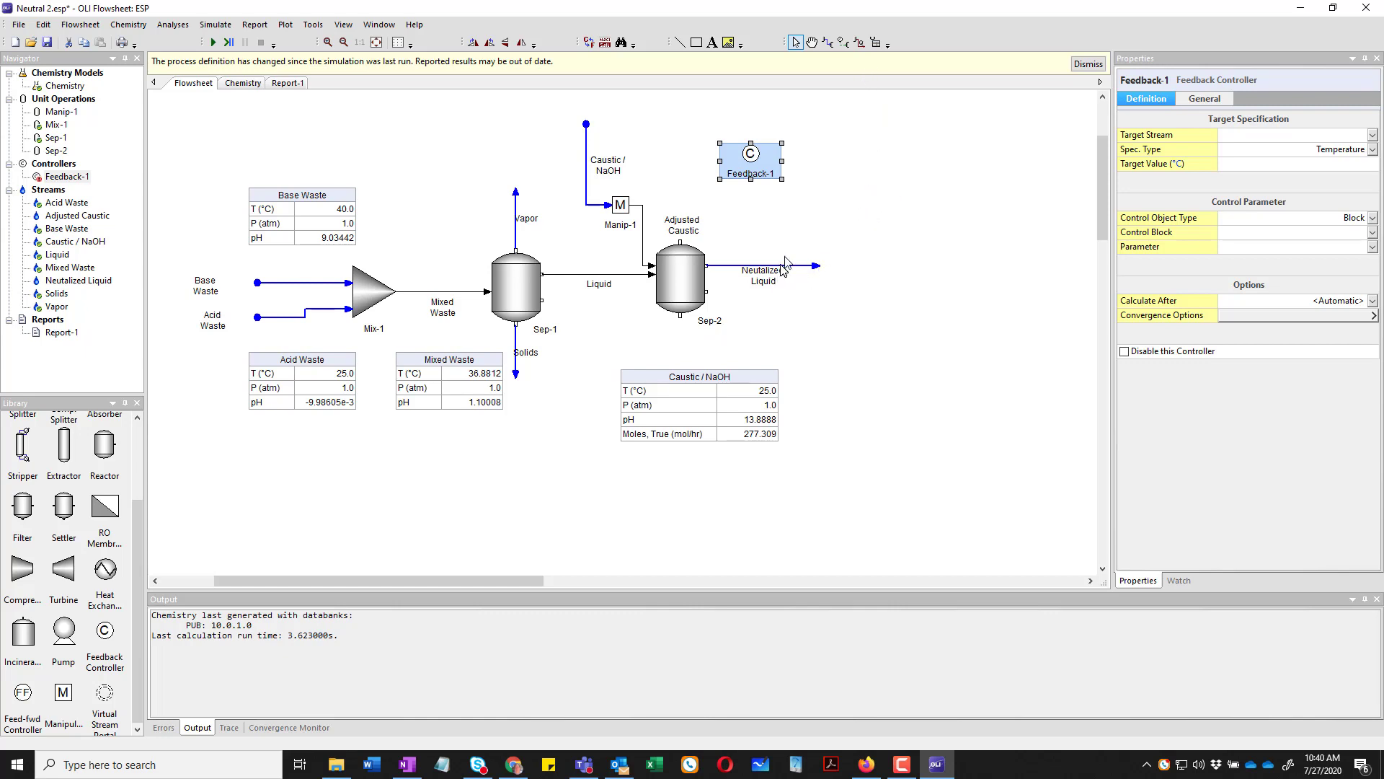
pyautogui.click(844, 43)
pyautogui.click(761, 153)
pyautogui.press('Escape')
pyautogui.moveTo(750, 158); pyautogui.dragTo(724, 159)
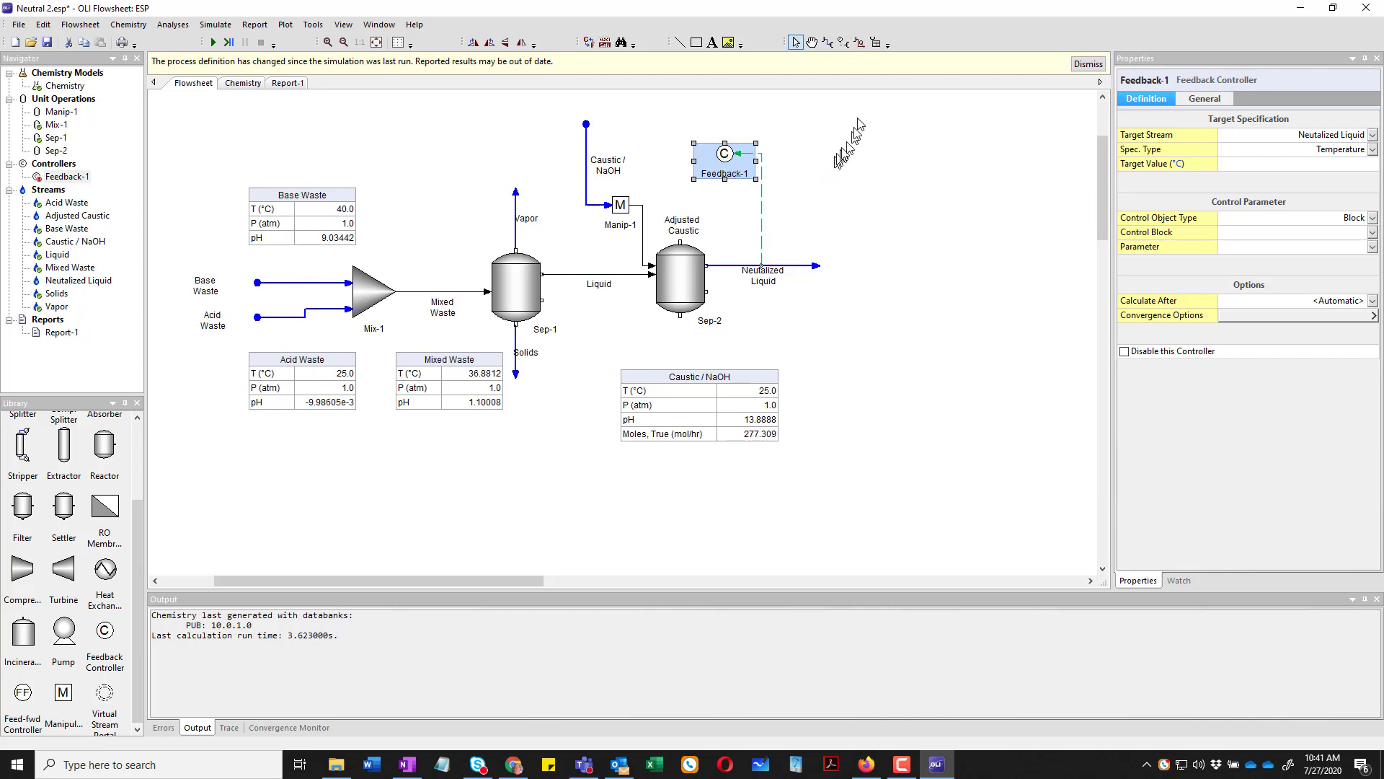
pyautogui.click(843, 43)
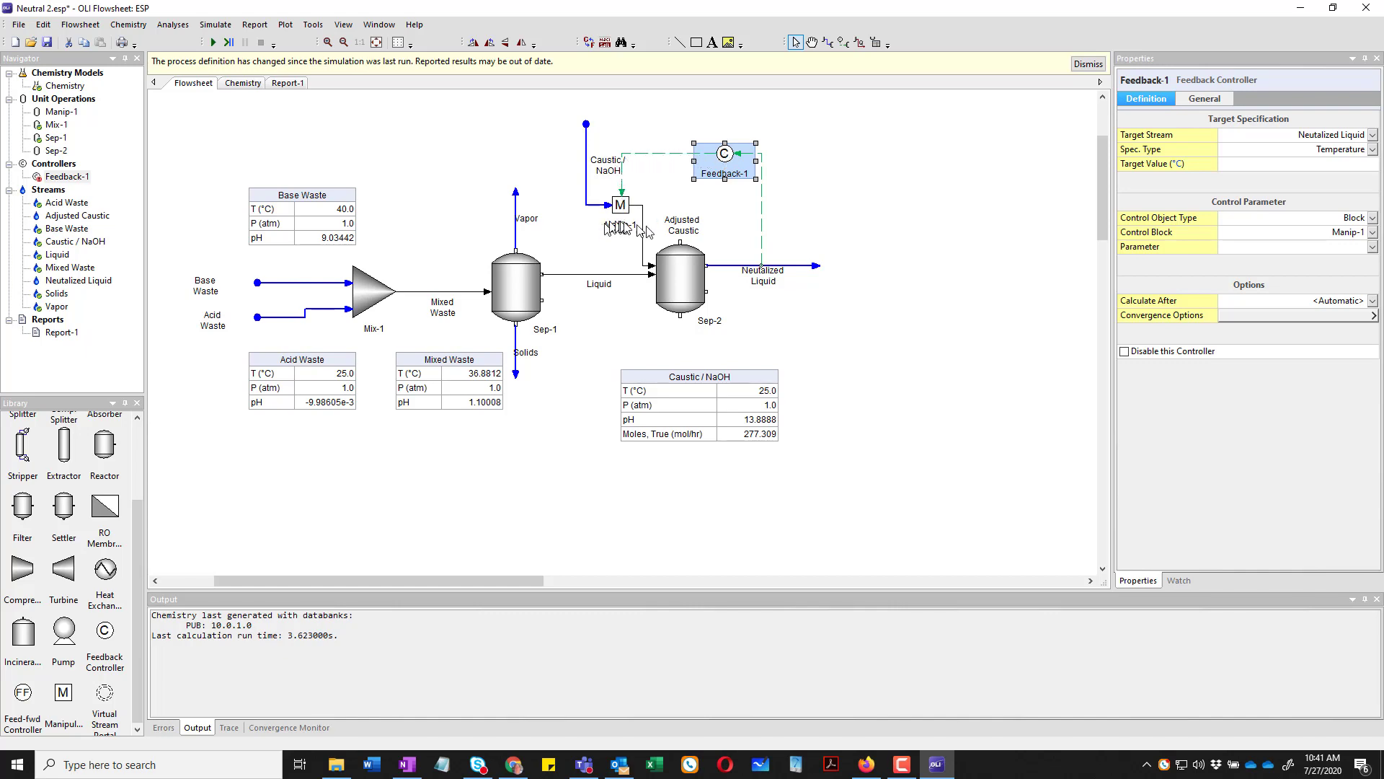
pyautogui.moveTo(695, 226); pyautogui.dragTo(677, 216)
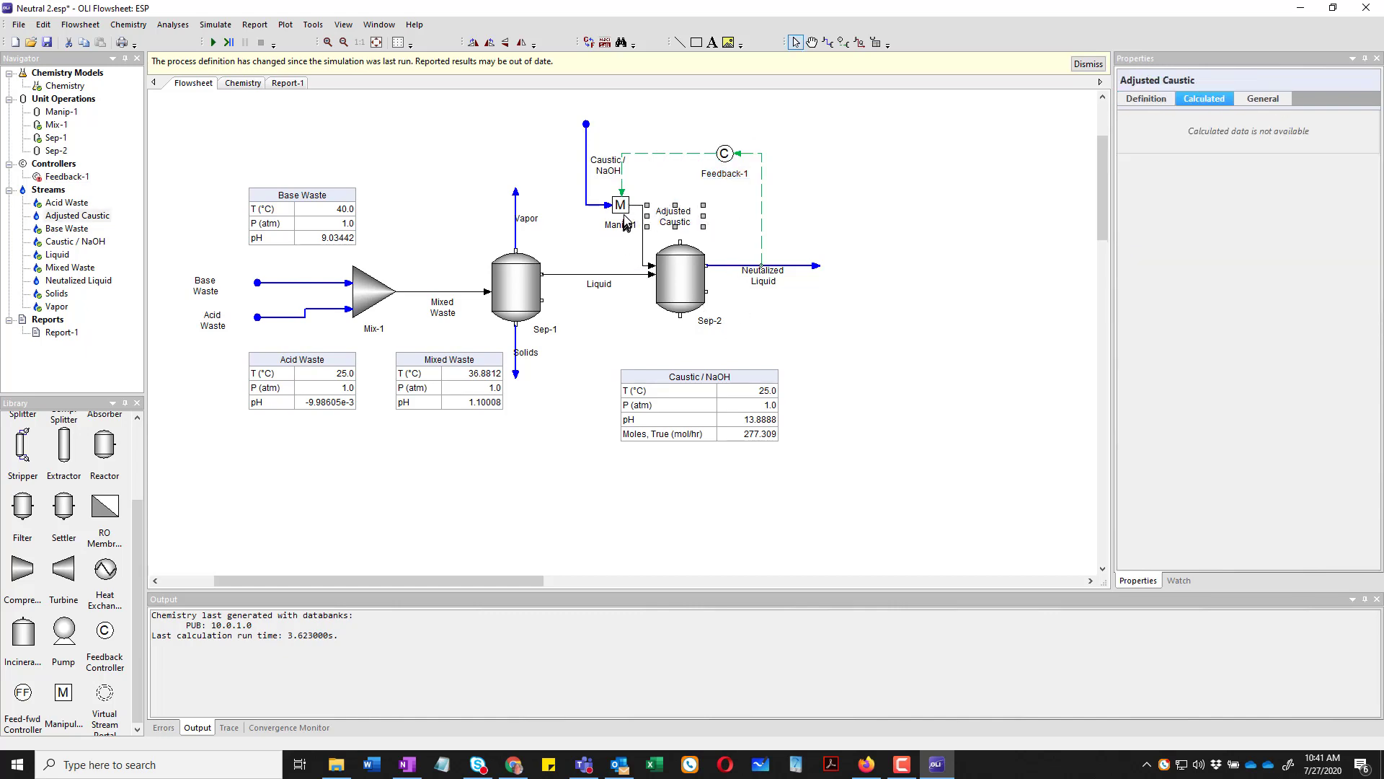
# - Set Feedback-1's specification type to pH with a target value of 9
pyautogui.click(729, 164)
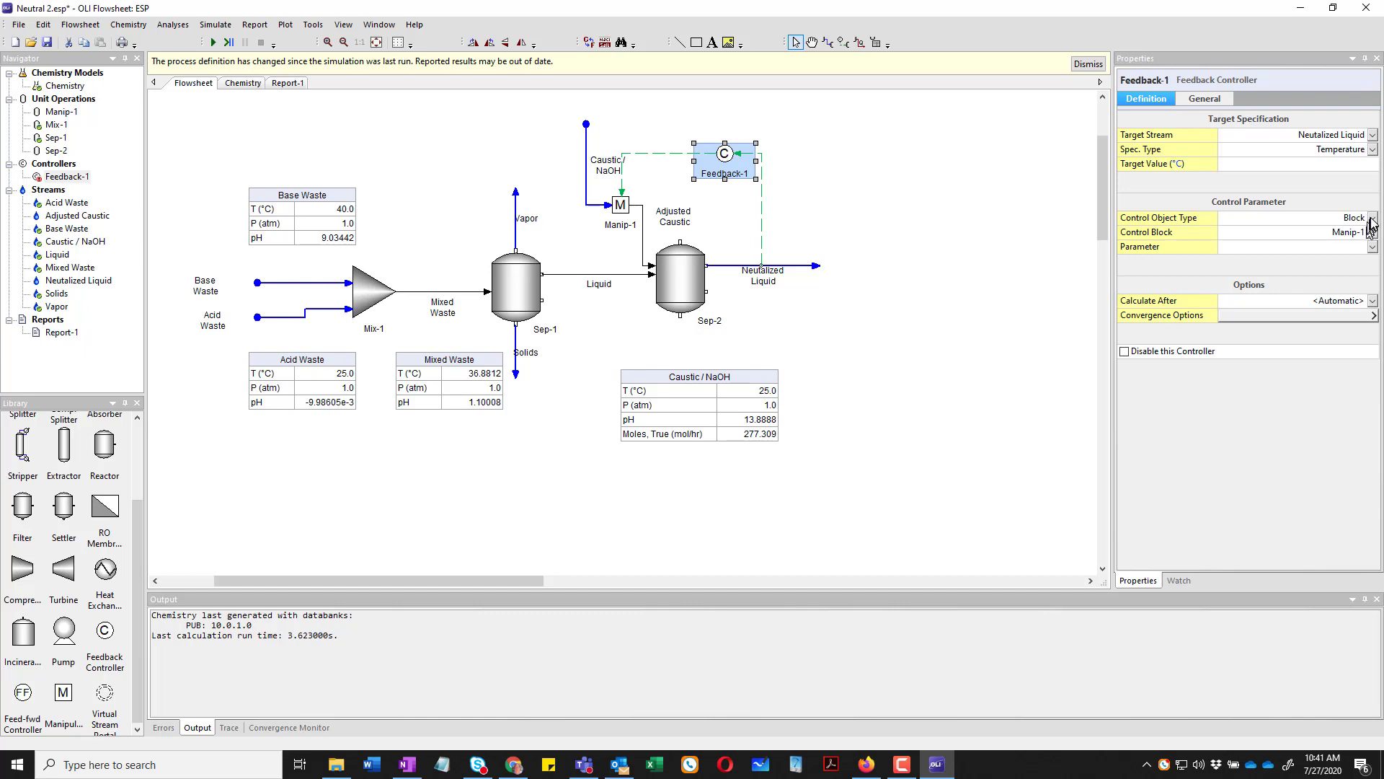
pyautogui.click(1364, 168)
pyautogui.click(1372, 150)
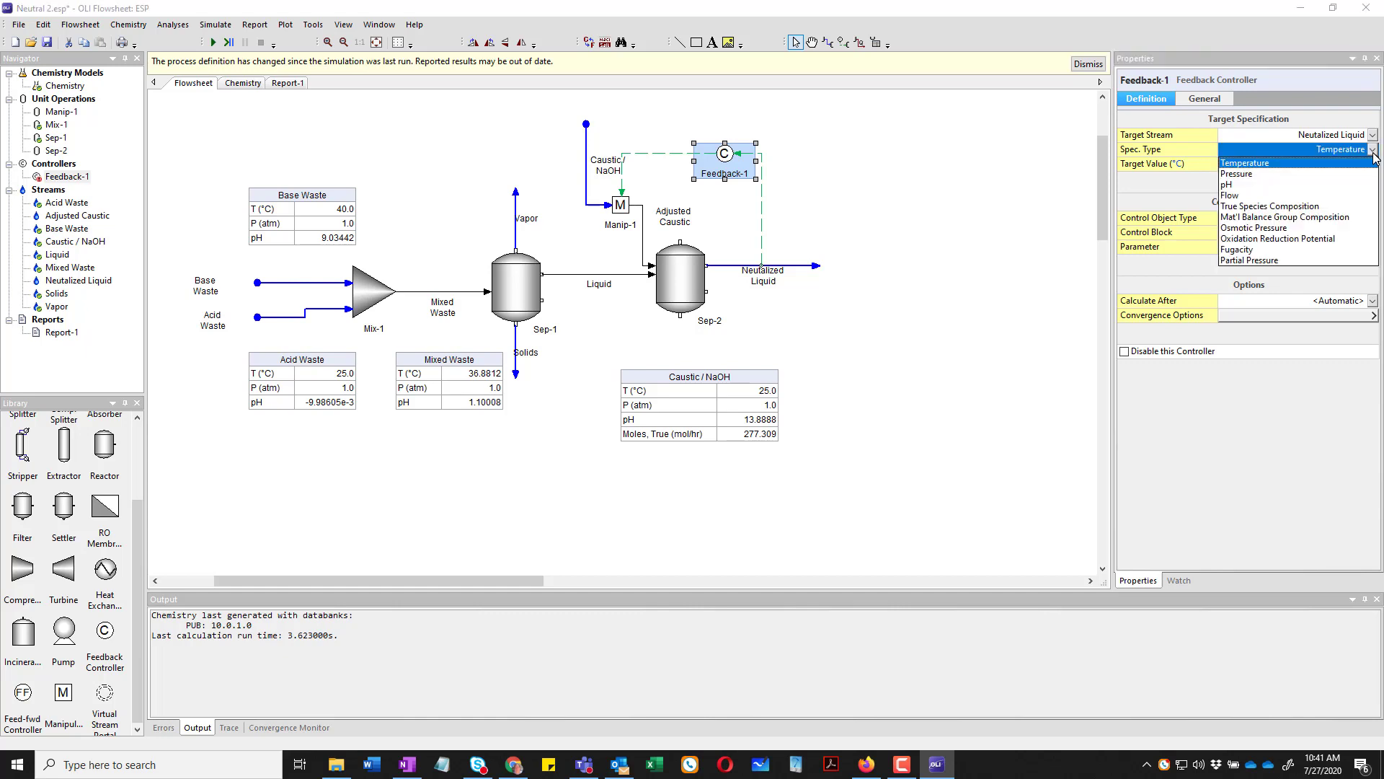
pyautogui.click(1245, 187)
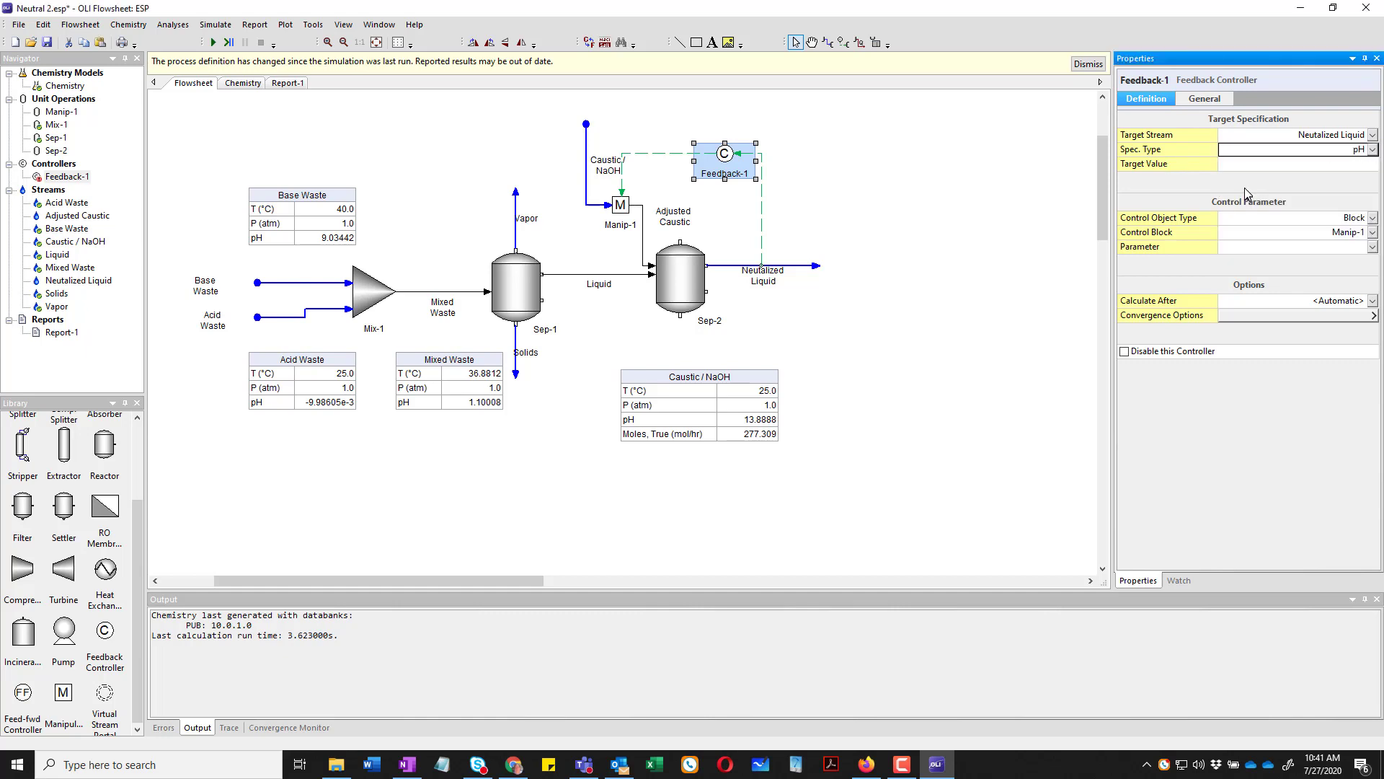
pyautogui.click(1323, 166)
pyautogui.write('9')
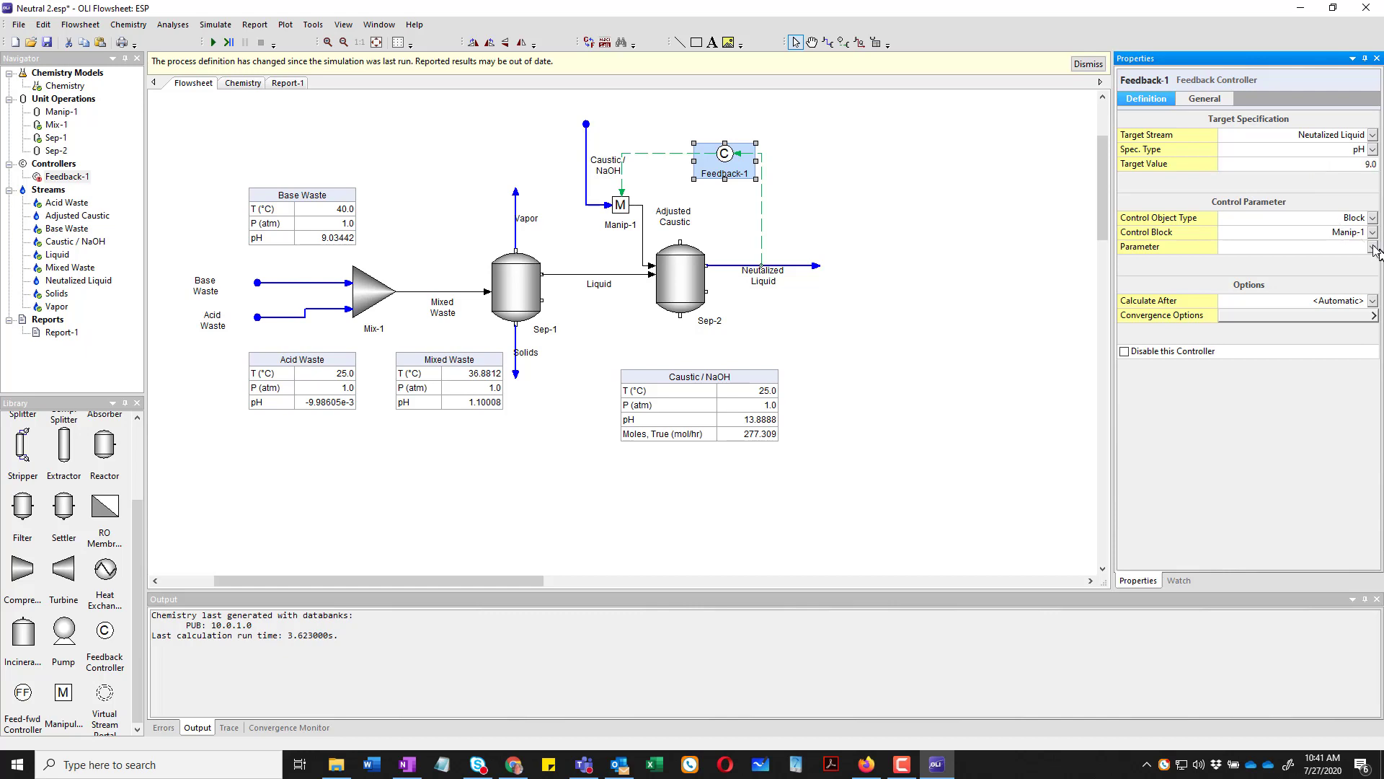
pyautogui.click(618, 248)
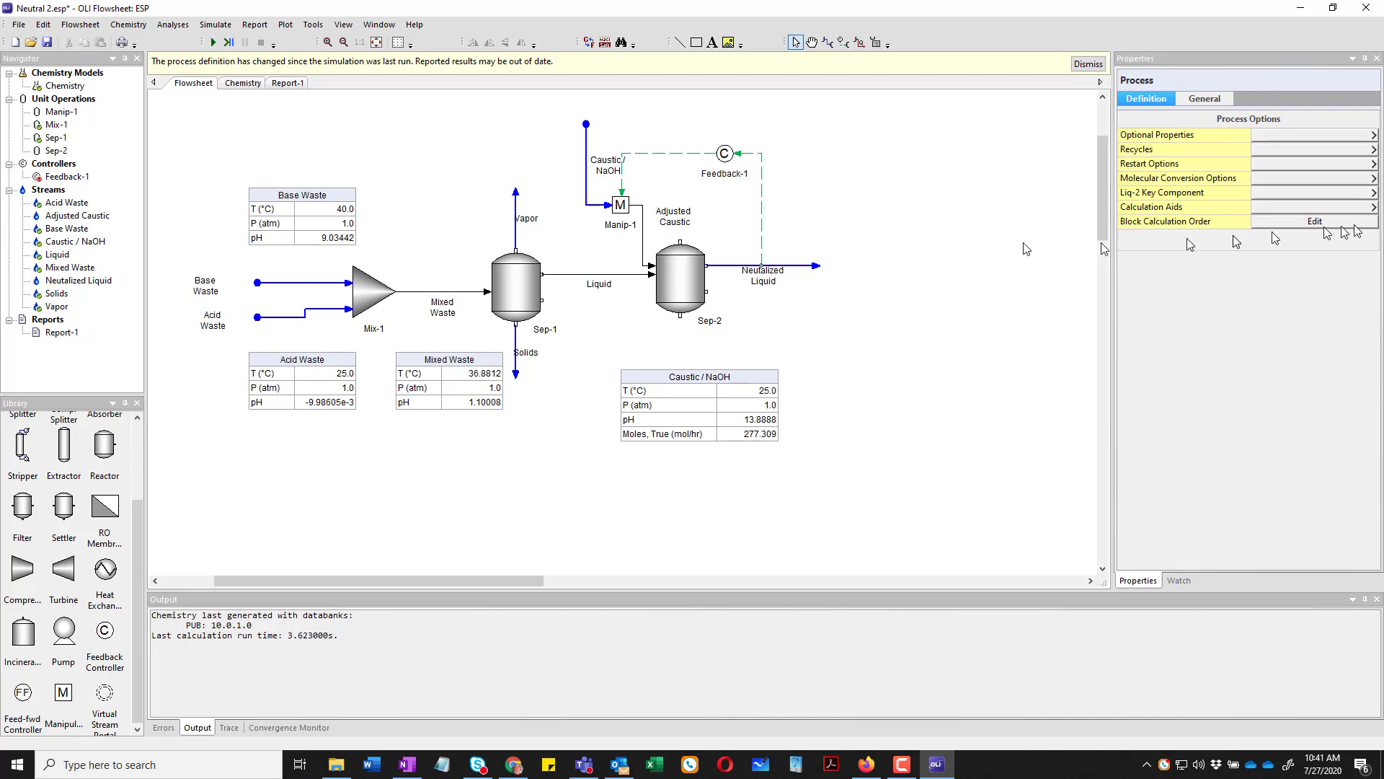
# - Make Feedback-1 adjust Manip-1's Factor, Total Flow, then save the flowsheet
pyautogui.click(713, 173)
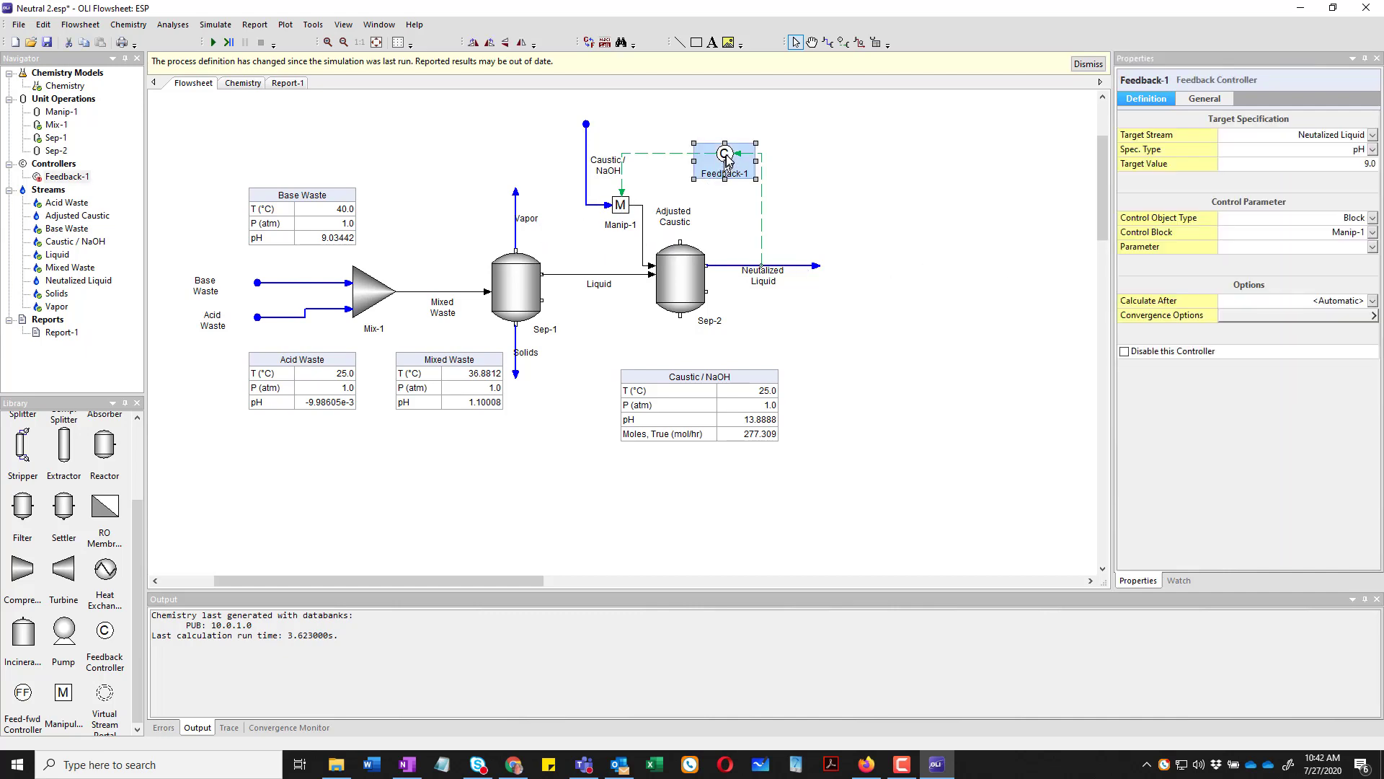
pyautogui.click(1370, 247)
pyautogui.click(1268, 274)
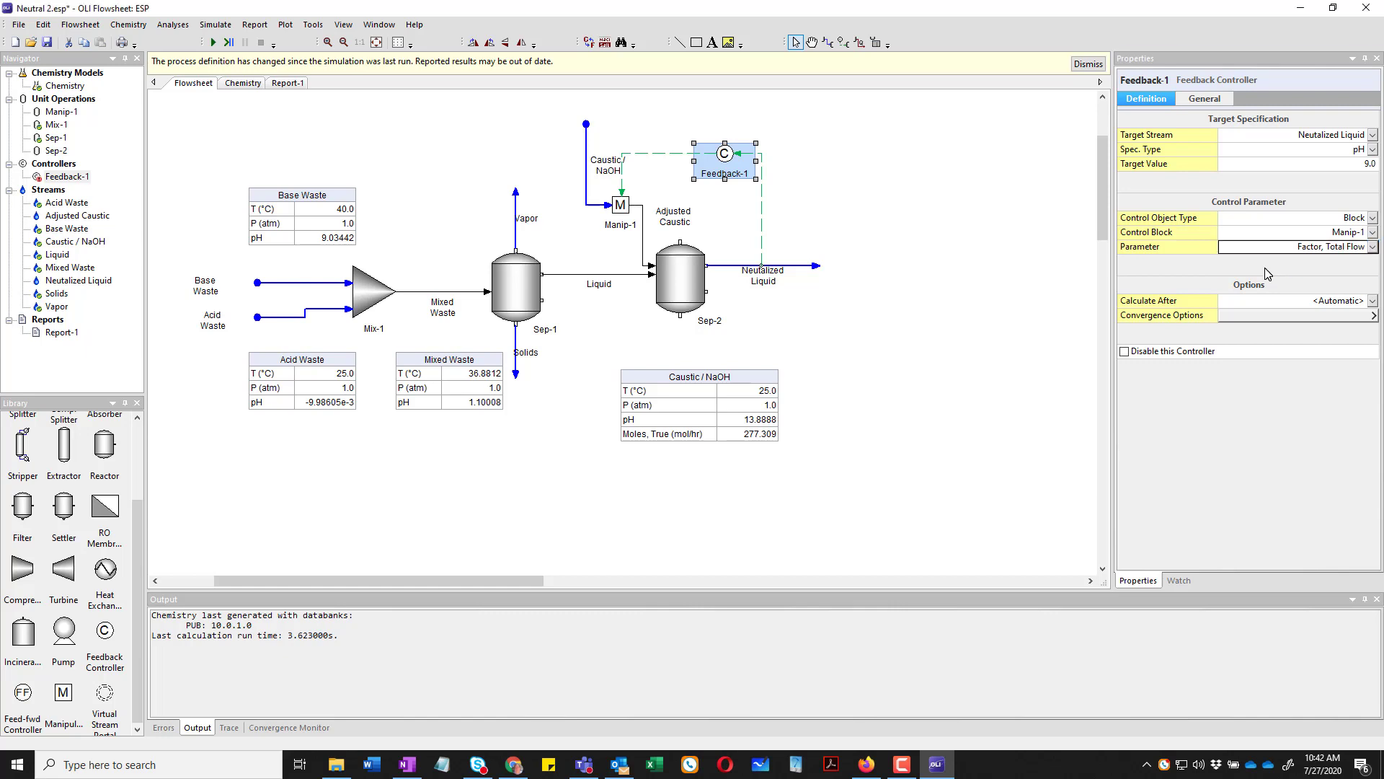
pyautogui.click(949, 379)
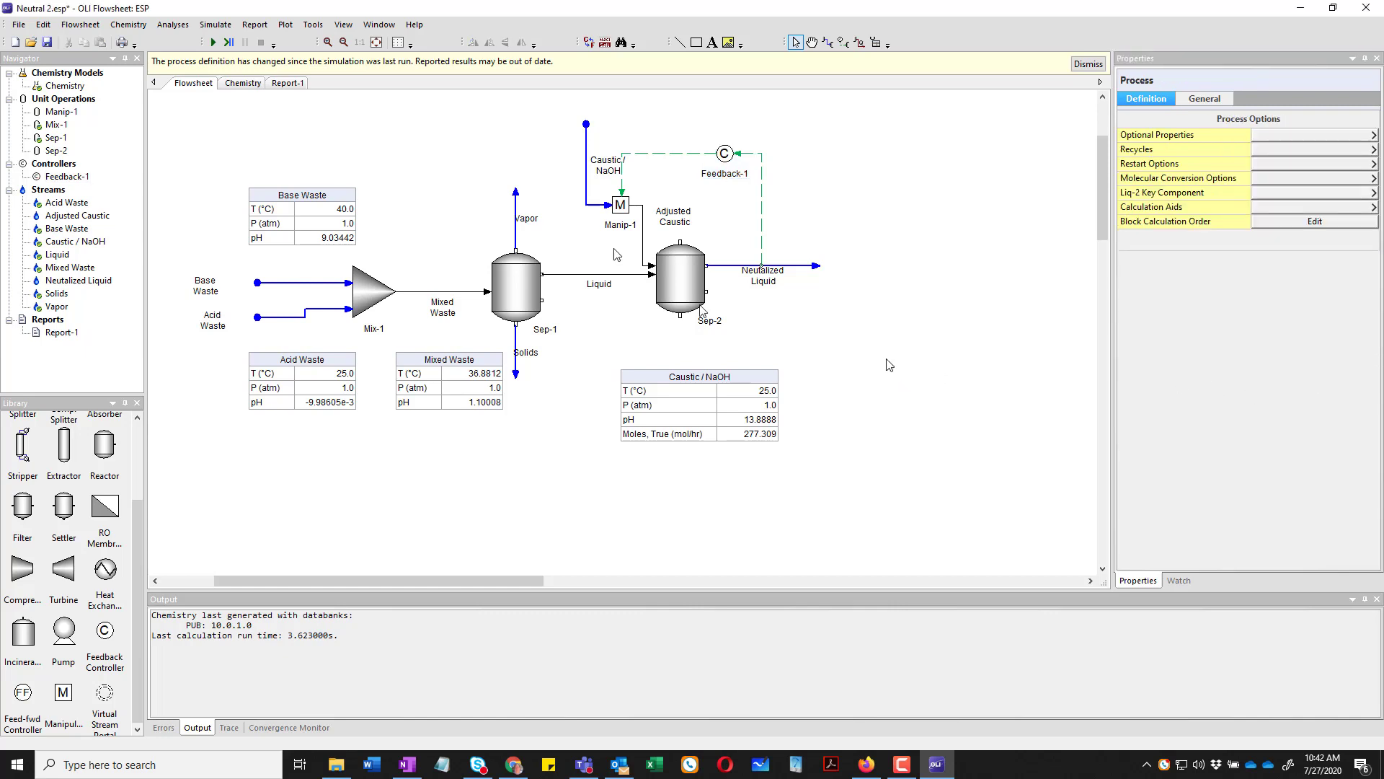
pyautogui.click(46, 42)
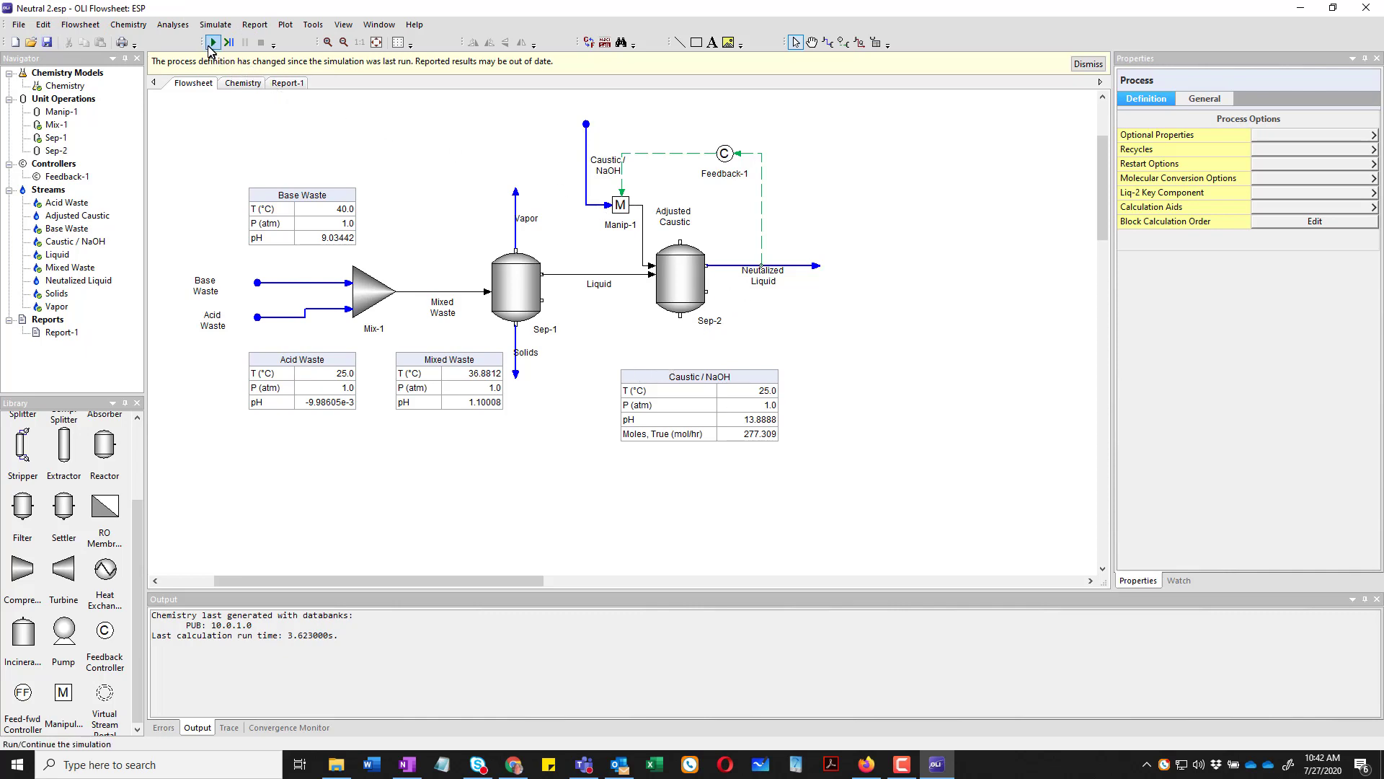
# - Run the simulation and check the Caustic / NaOH results, now 101.77 mol/hr
pyautogui.click(212, 43)
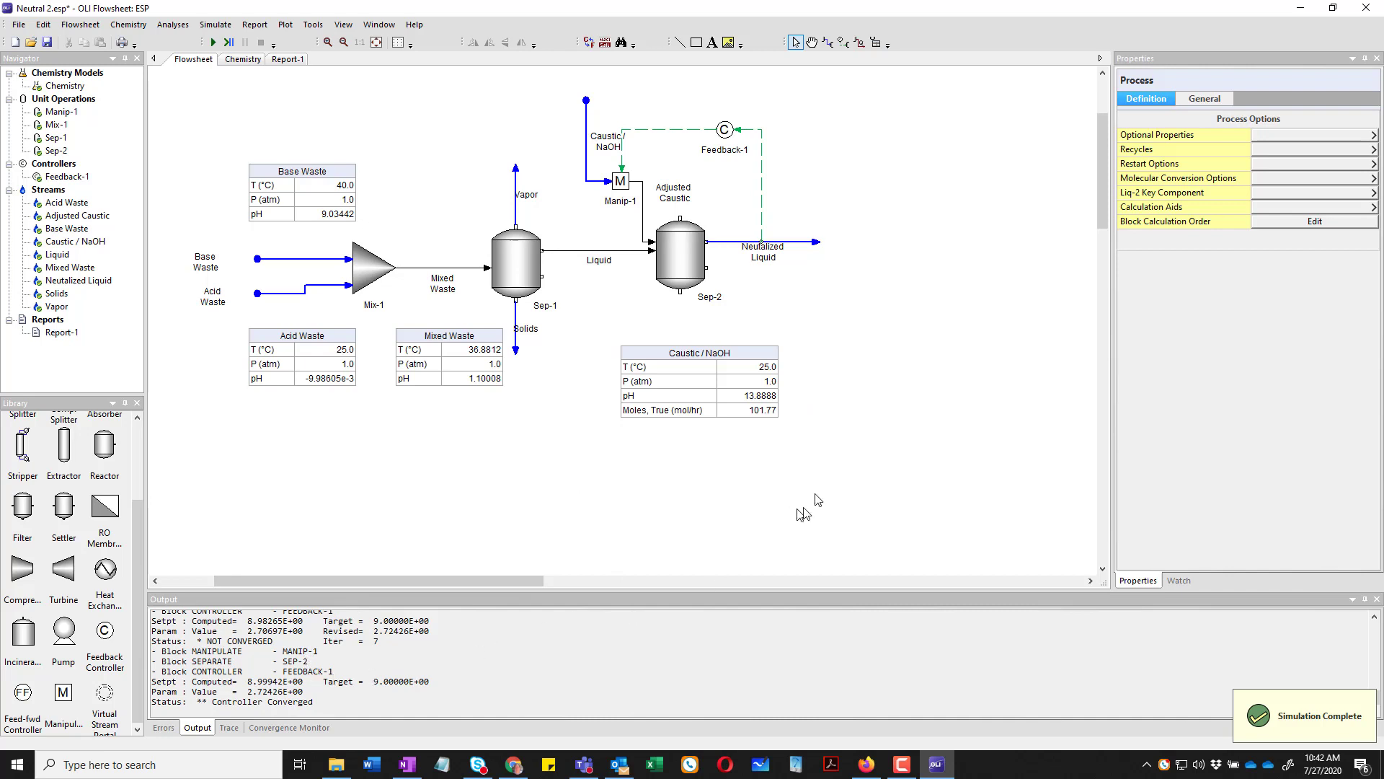
pyautogui.click(747, 412)
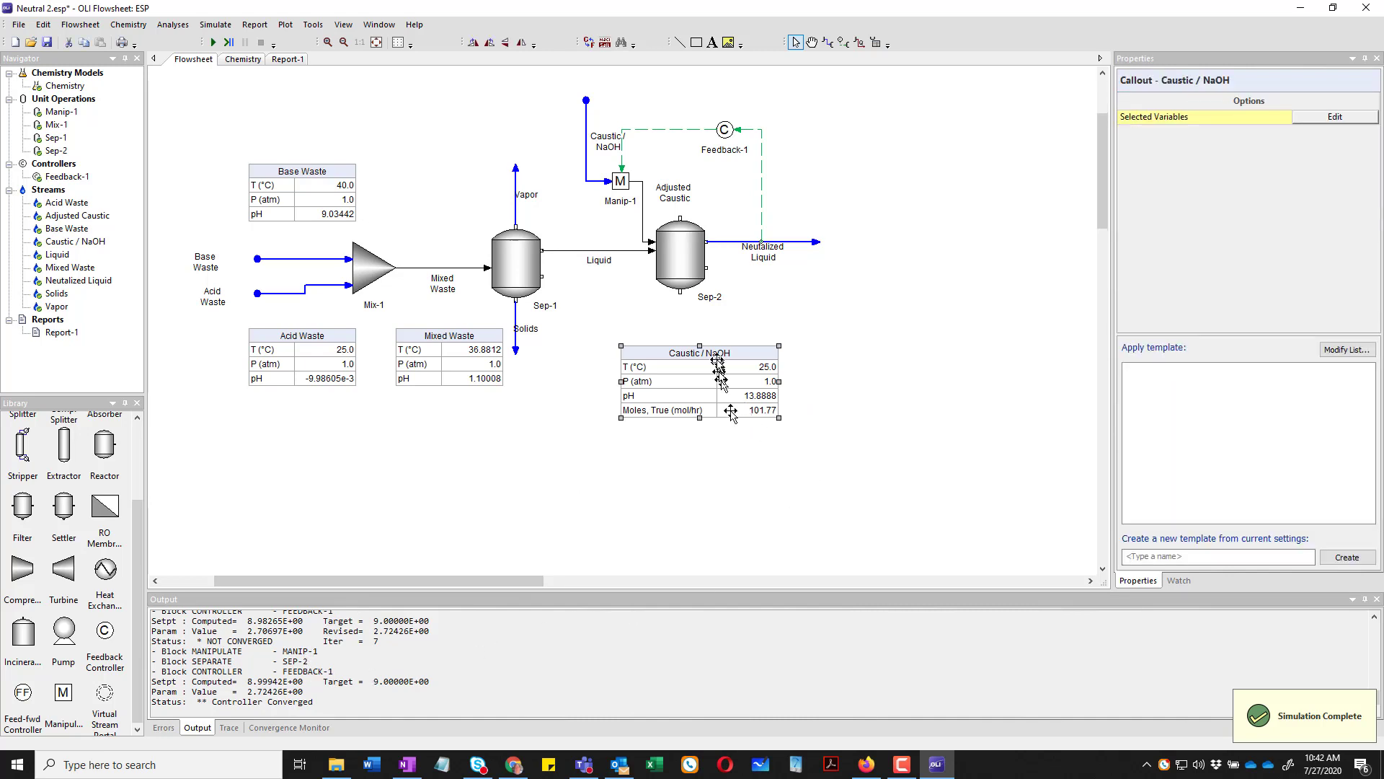
pyautogui.click(588, 186)
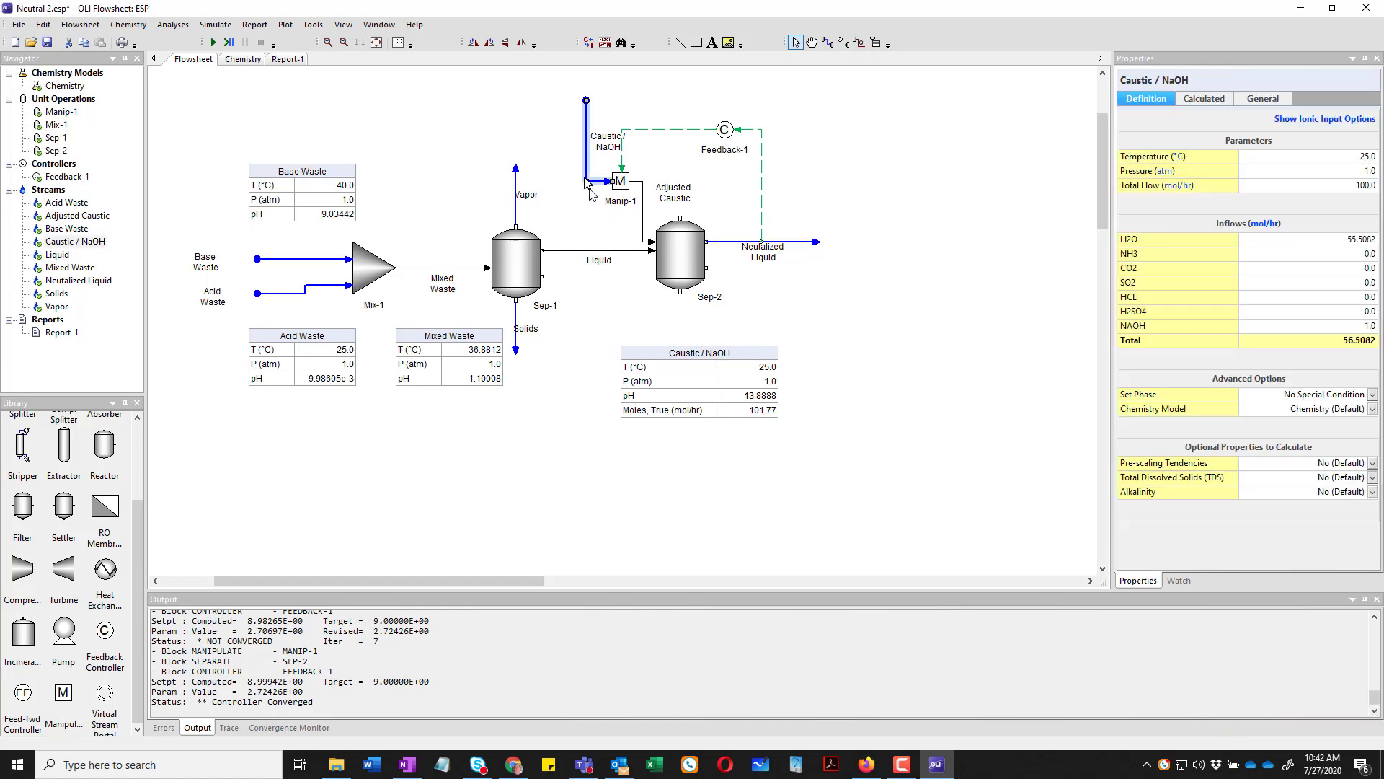
pyautogui.click(705, 364)
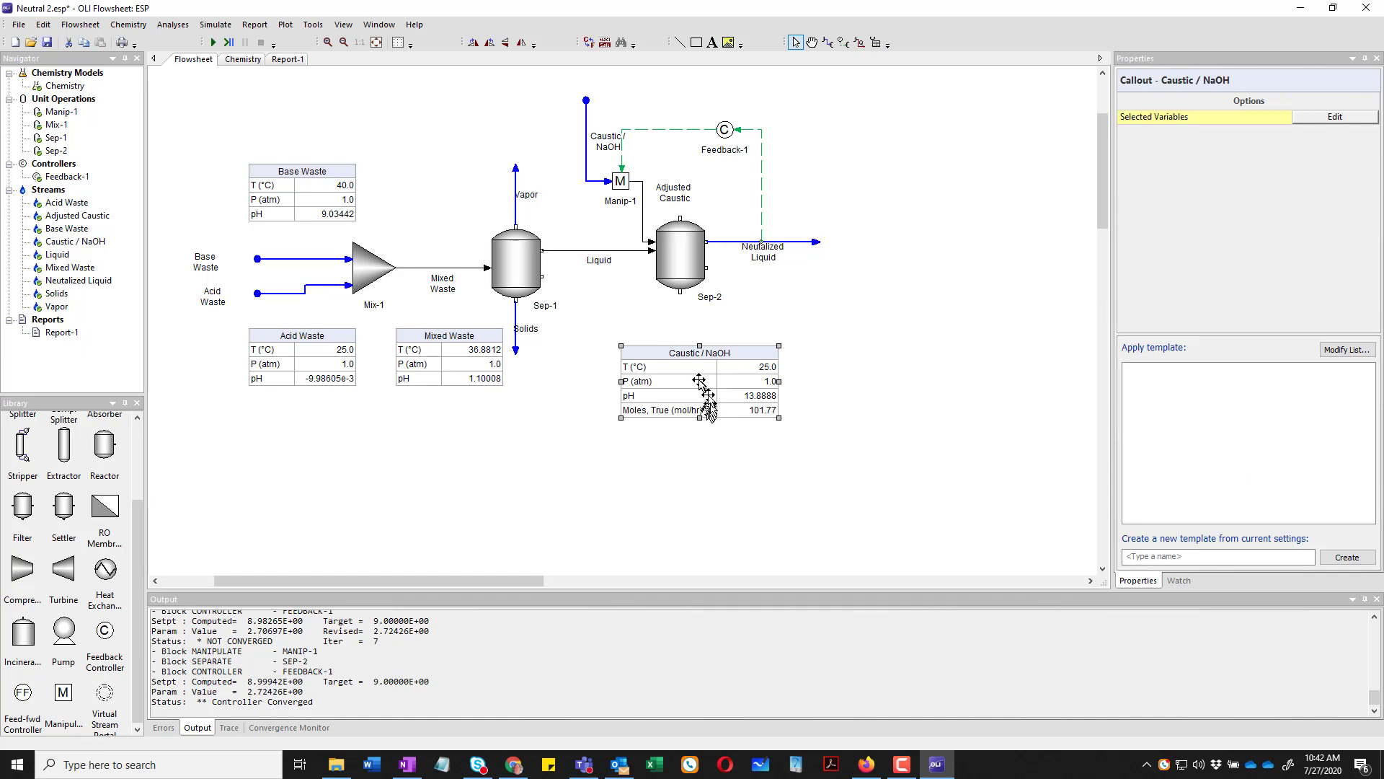
# - Copy the Caustic / NaOH result table onto Adjusted Caustic and place it upper right
pyautogui.rightClick(711, 379)
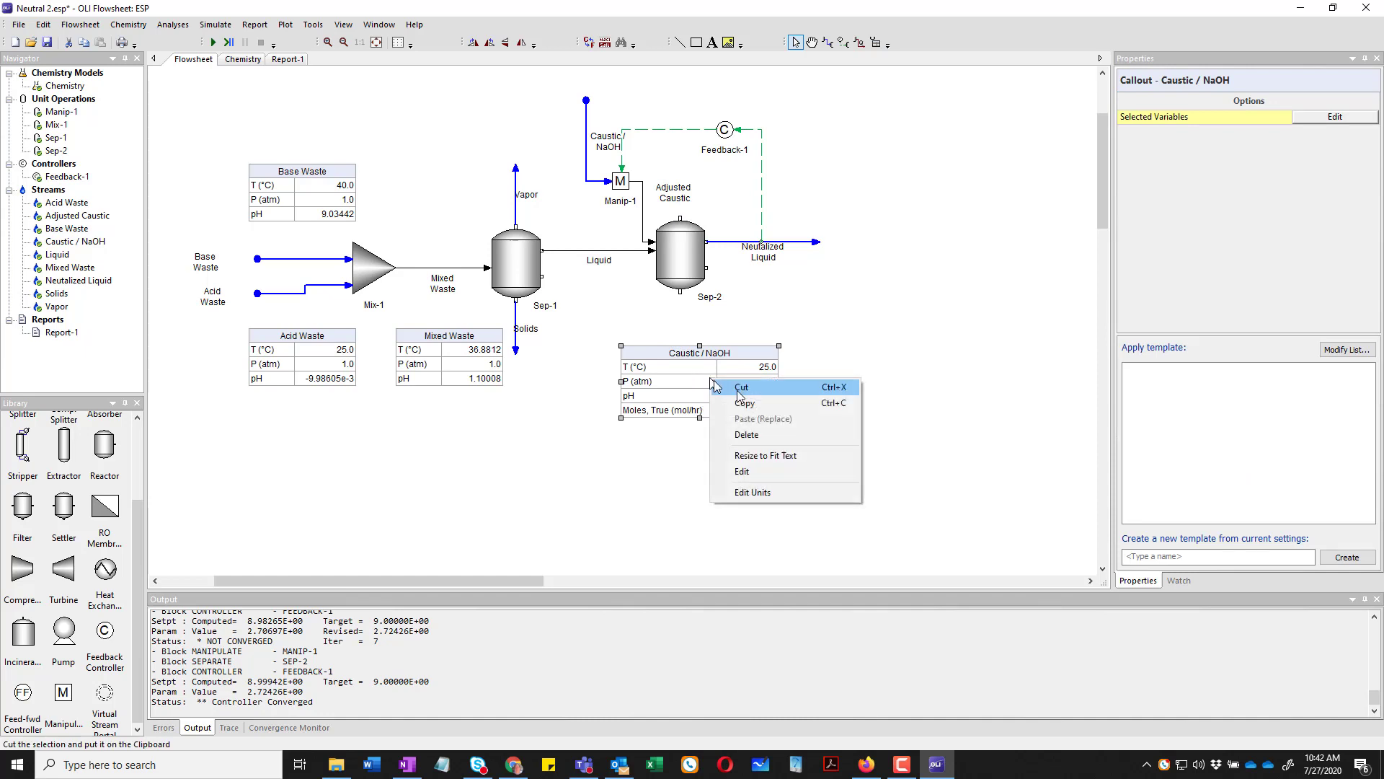
pyautogui.click(754, 405)
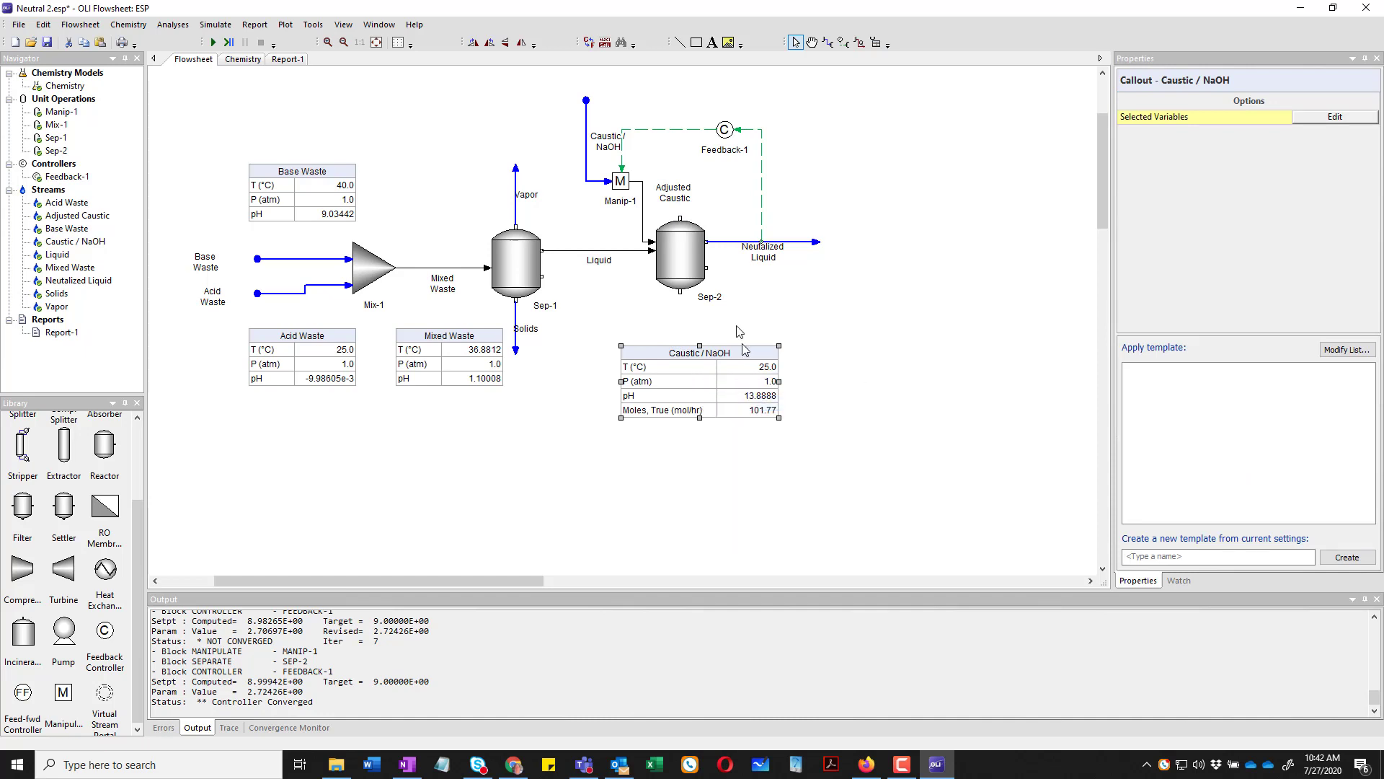
pyautogui.click(644, 220)
pyautogui.rightClick(646, 220)
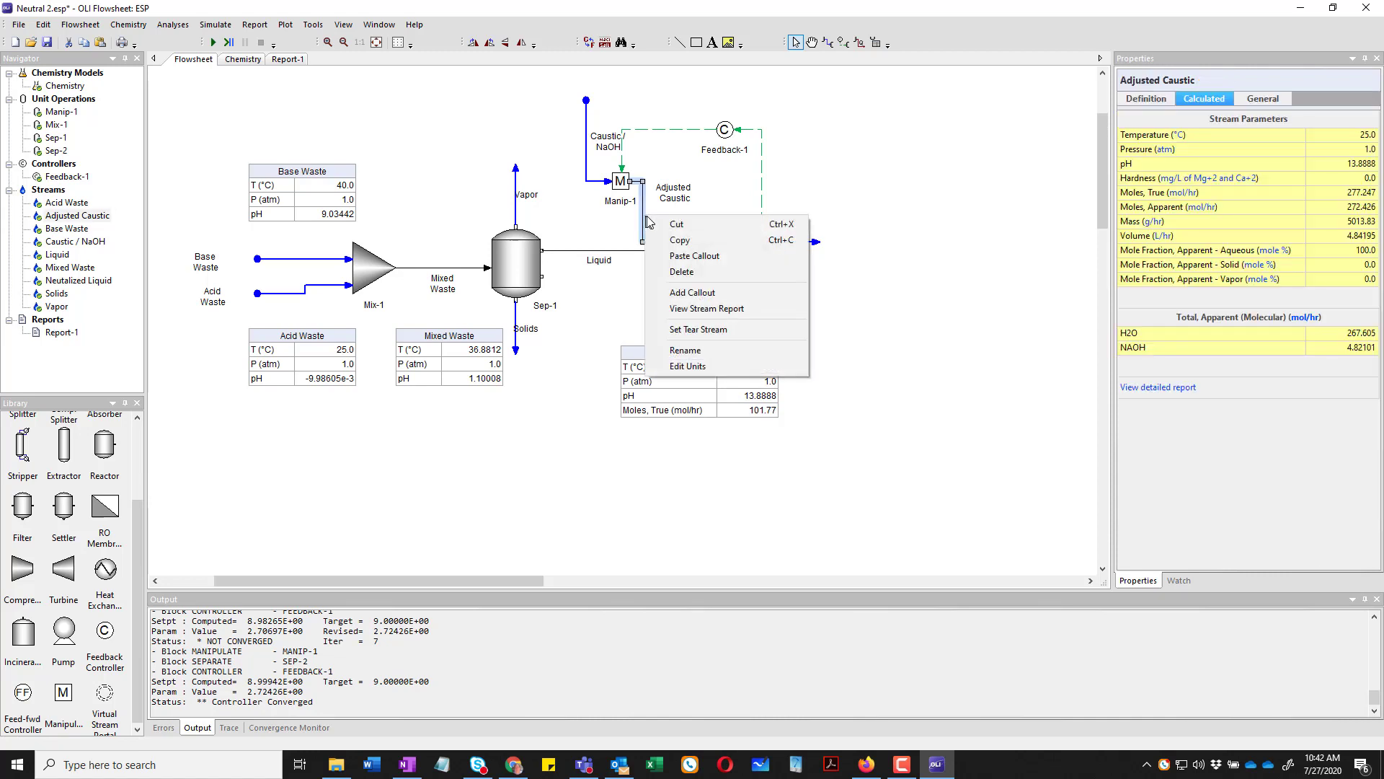
pyautogui.click(695, 256)
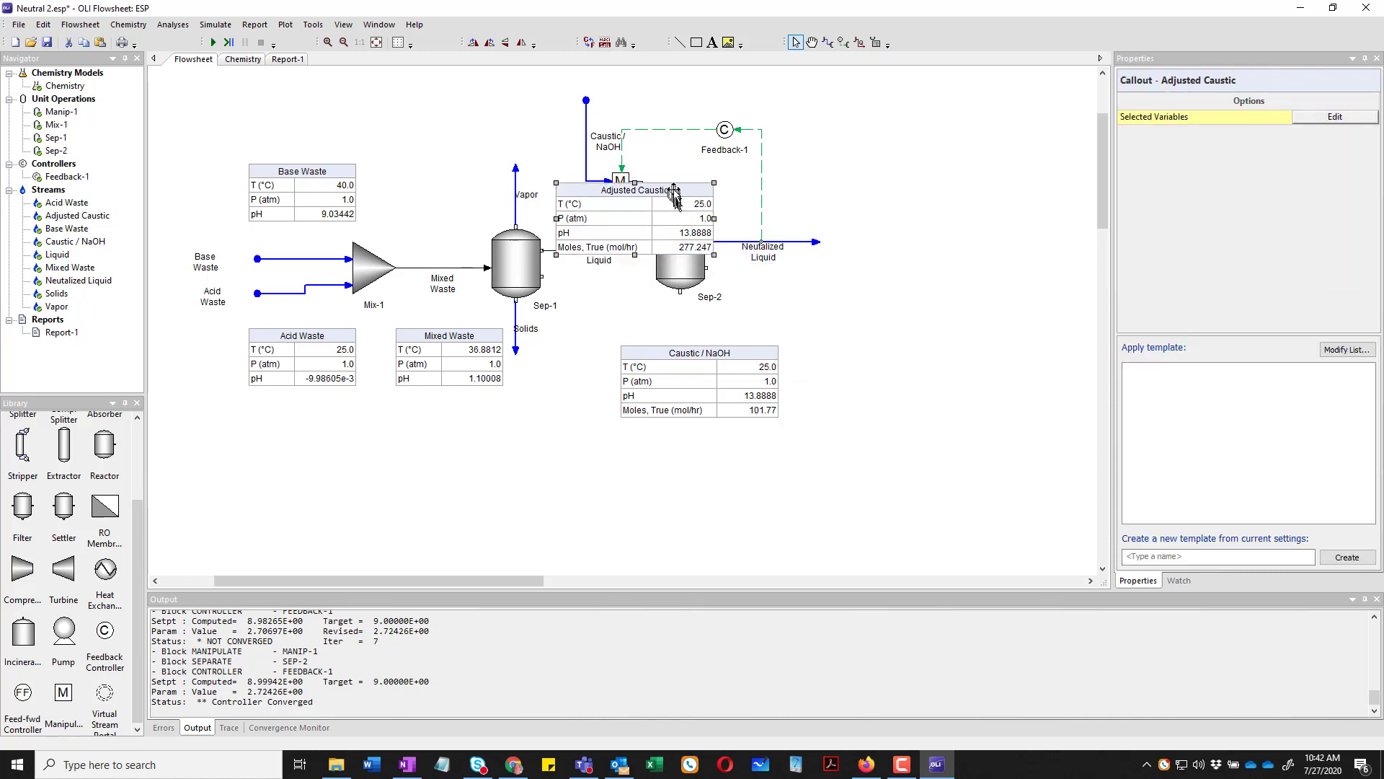
pyautogui.moveTo(675, 194); pyautogui.dragTo(912, 158)
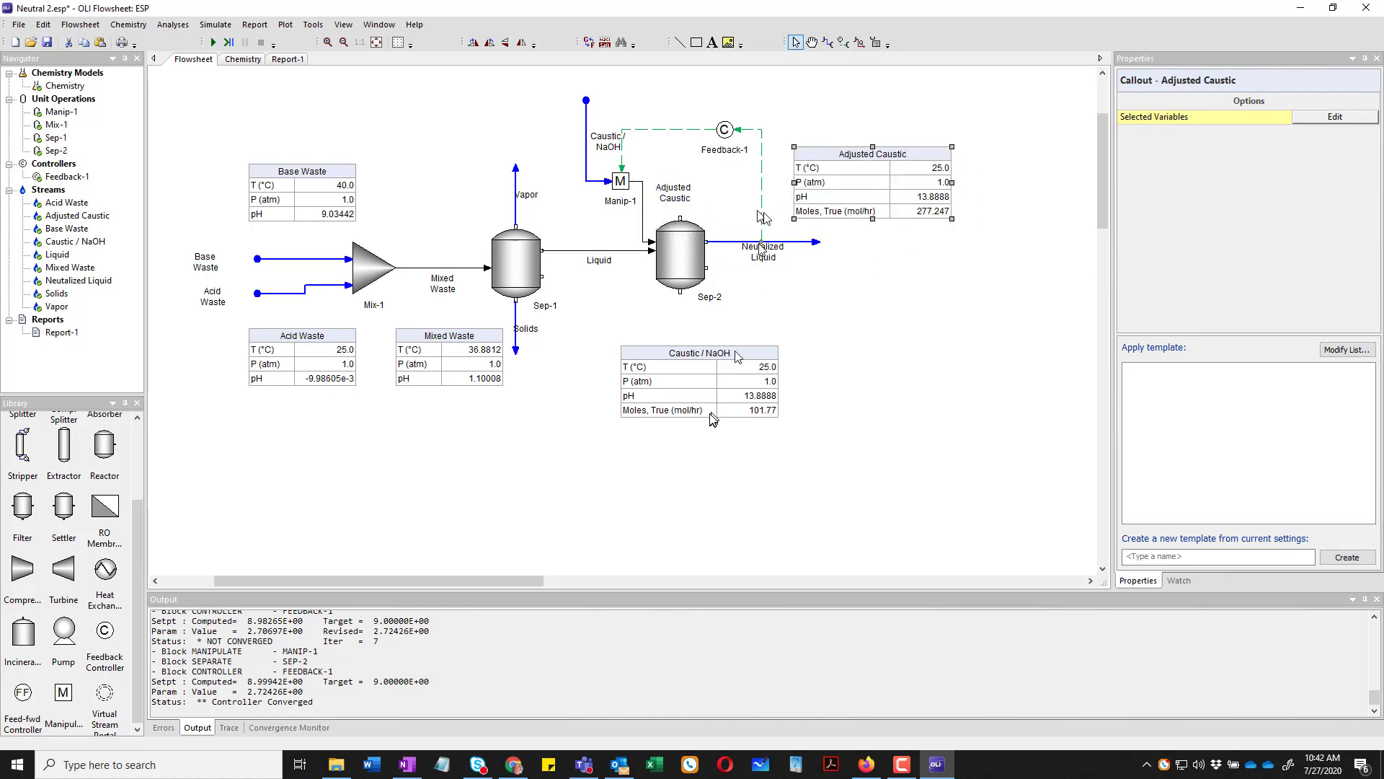
# - Add a Neutralized Liquid result table showing pH 8.99942, placed right of Sep-2
pyautogui.rightClick(796, 242)
pyautogui.click(891, 199)
pyautogui.rightClick(884, 181)
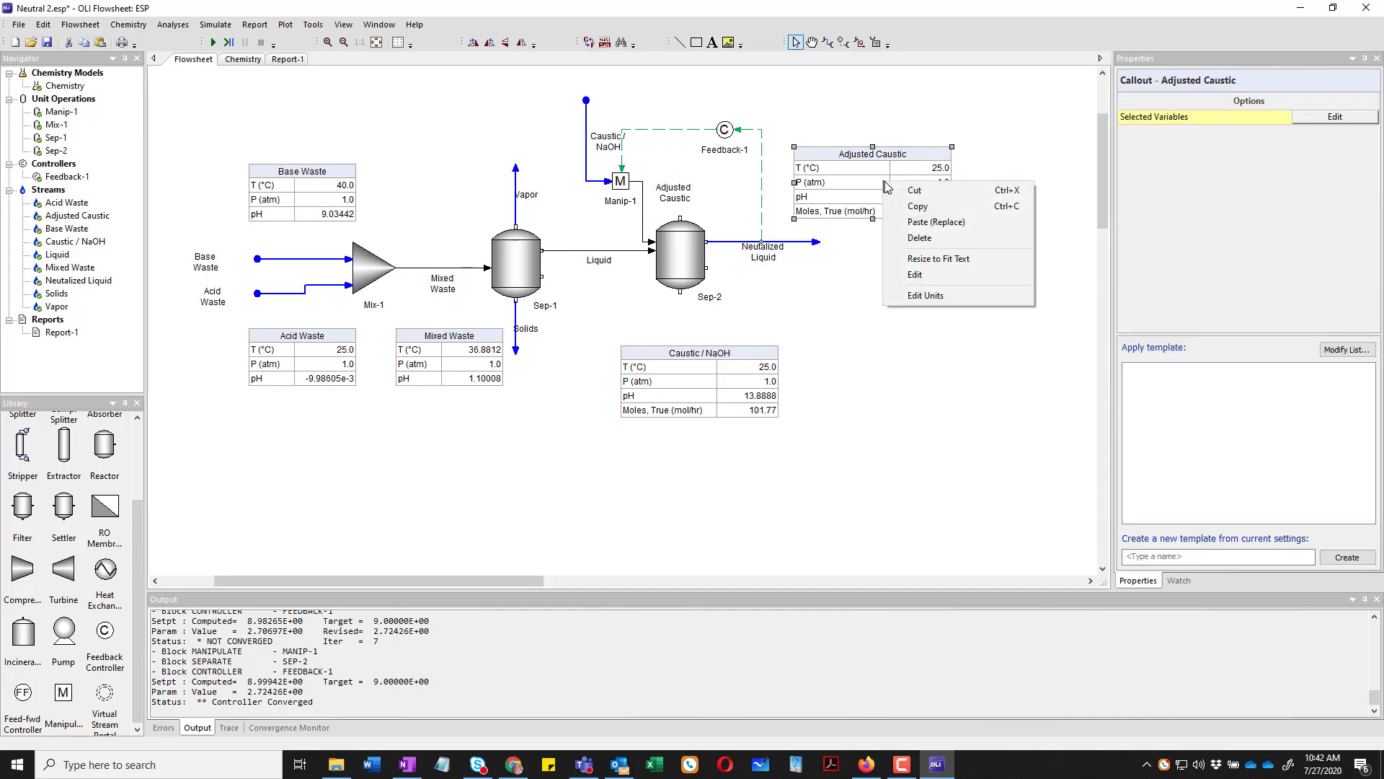
pyautogui.click(914, 209)
pyautogui.click(798, 243)
pyautogui.rightClick(798, 243)
pyautogui.click(844, 318)
pyautogui.moveTo(855, 263); pyautogui.dragTo(958, 302)
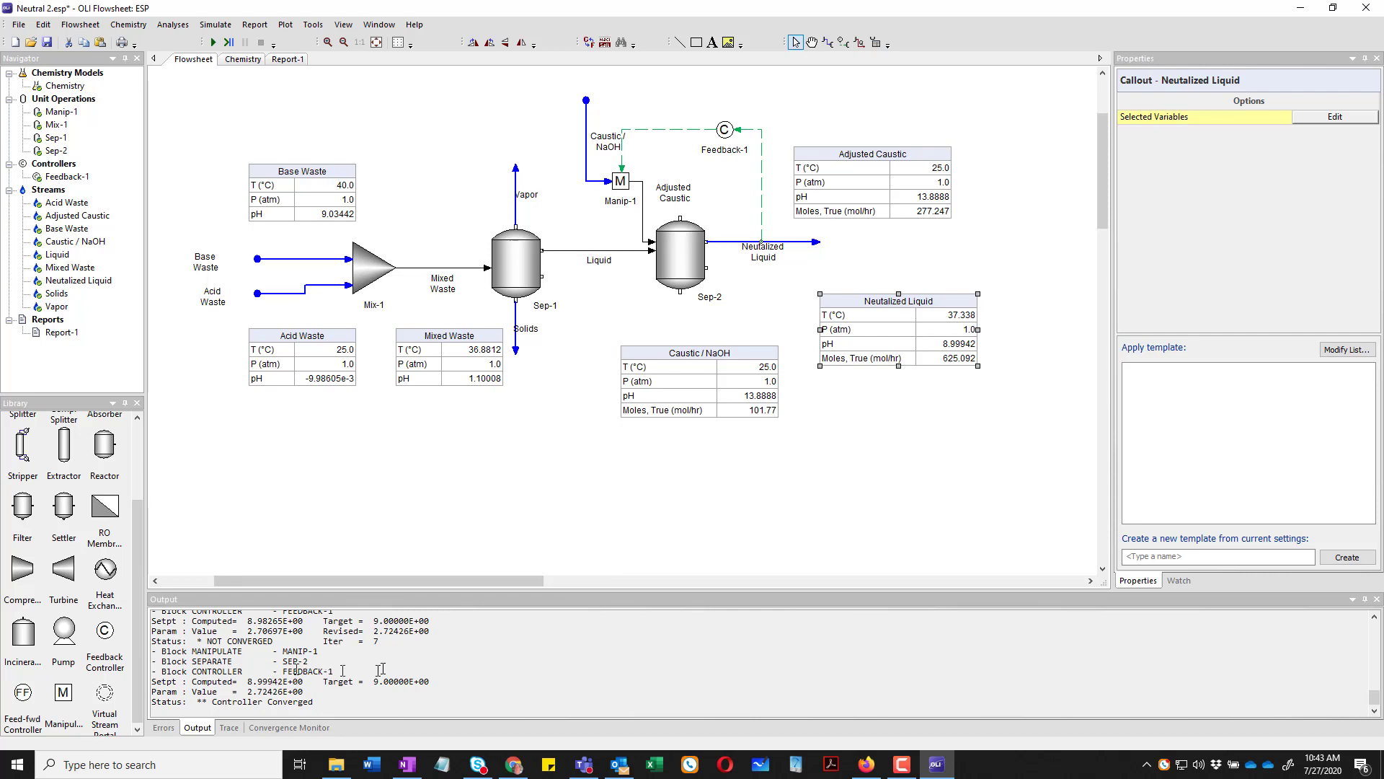
pyautogui.moveTo(550, 590); pyautogui.dragTo(555, 462)
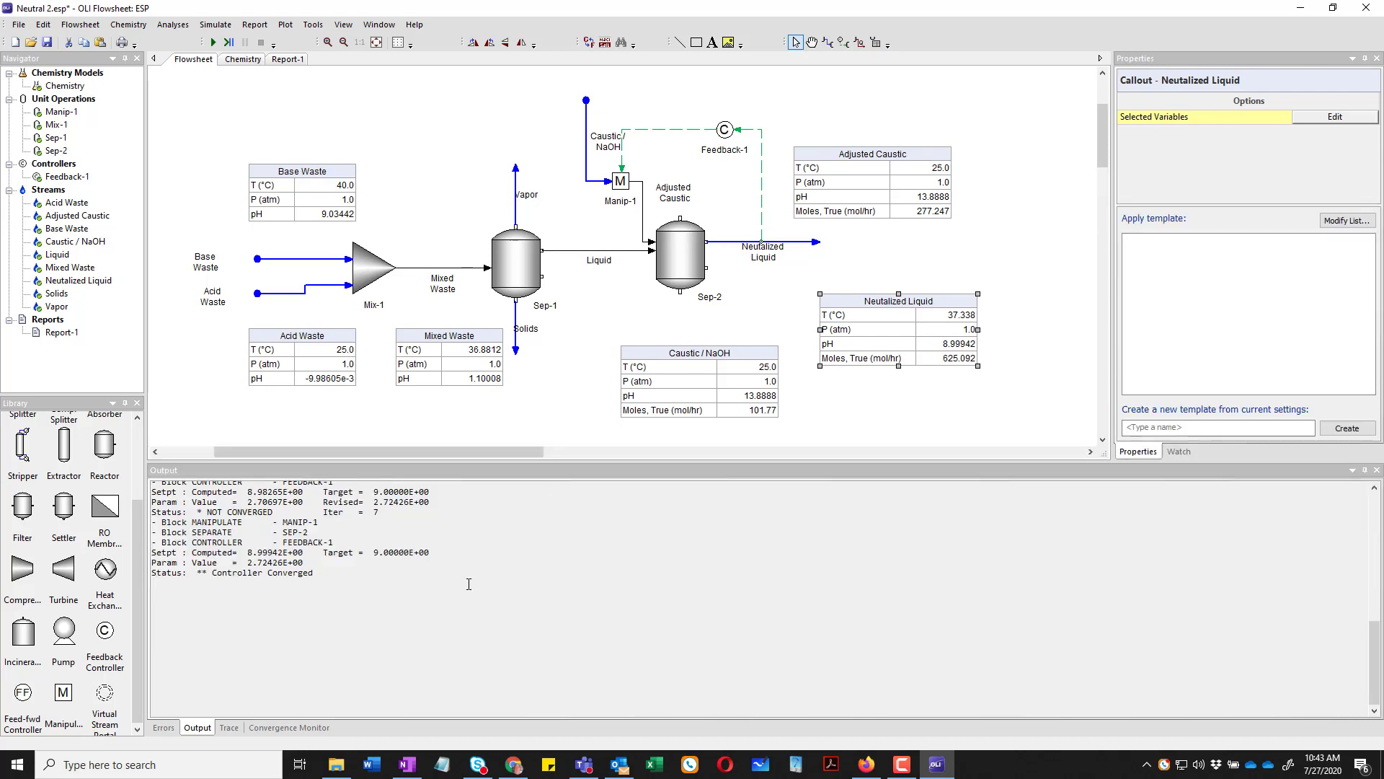
pyautogui.scroll(7, 468, 584)
pyautogui.scroll(9, 468, 584)
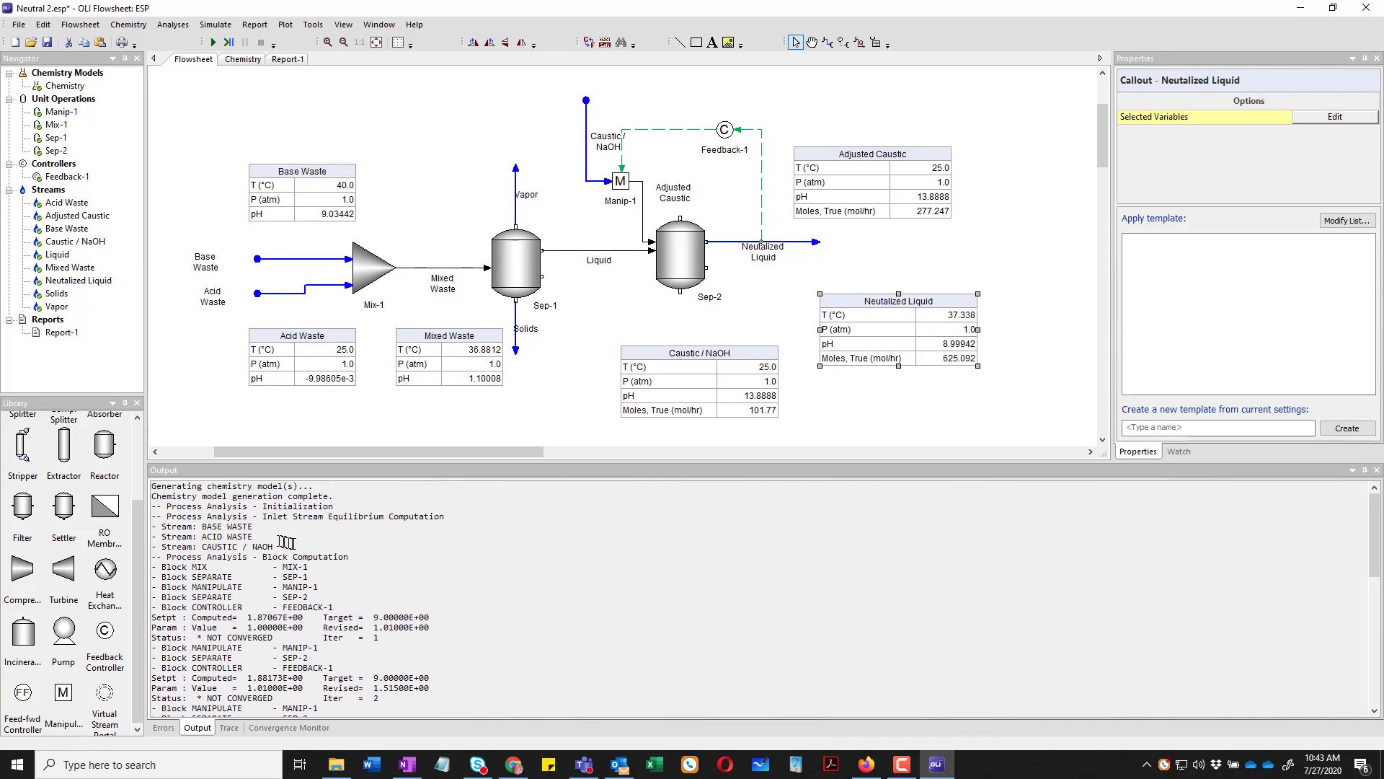
pyautogui.moveTo(232, 547); pyautogui.dragTo(151, 527)
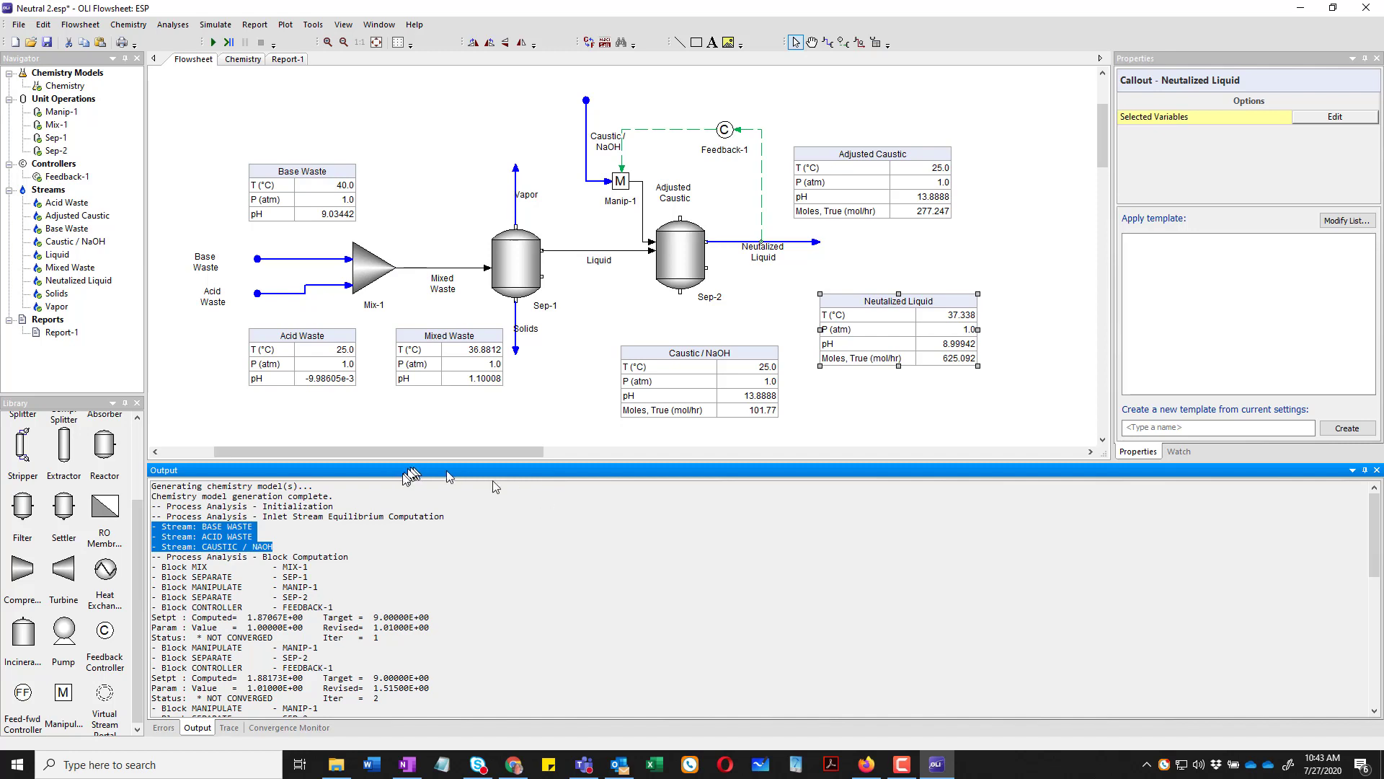
pyautogui.click(387, 267)
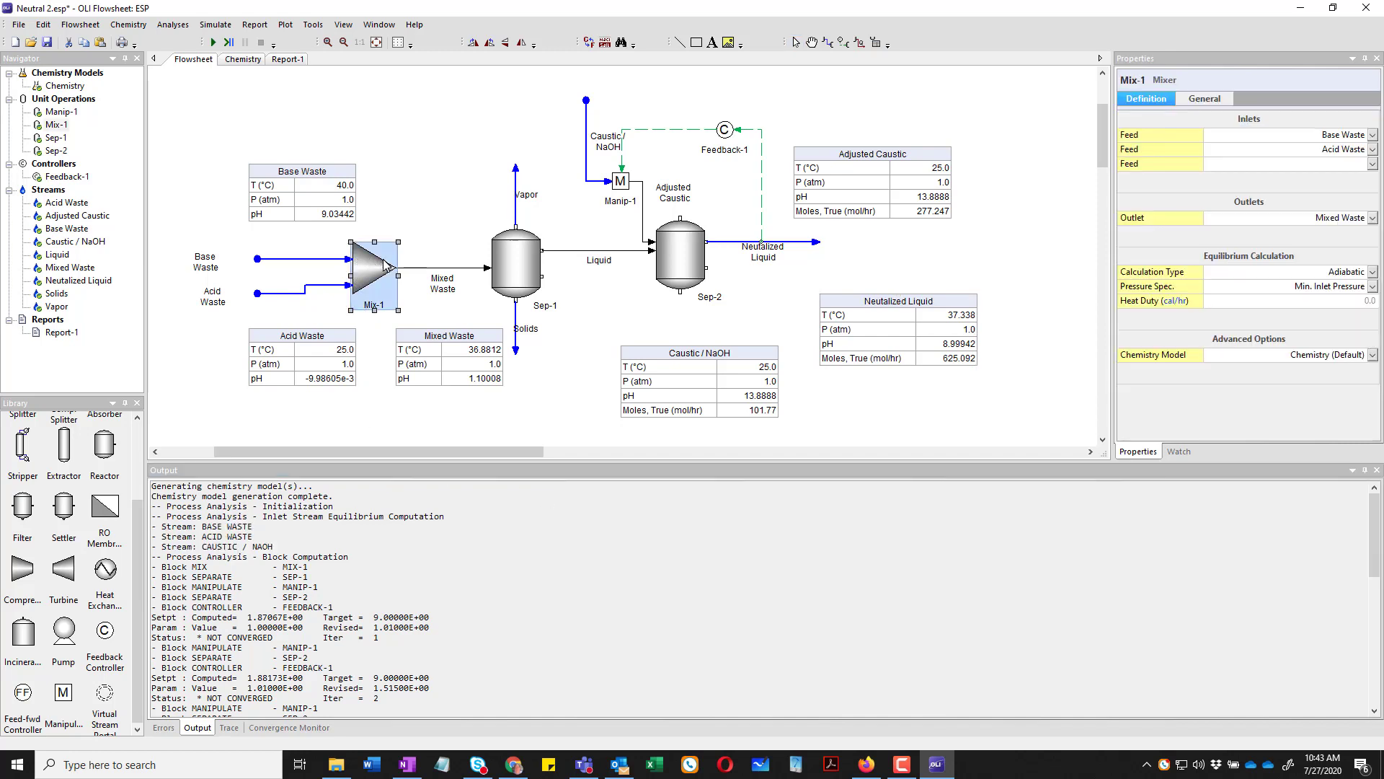
pyautogui.click(519, 269)
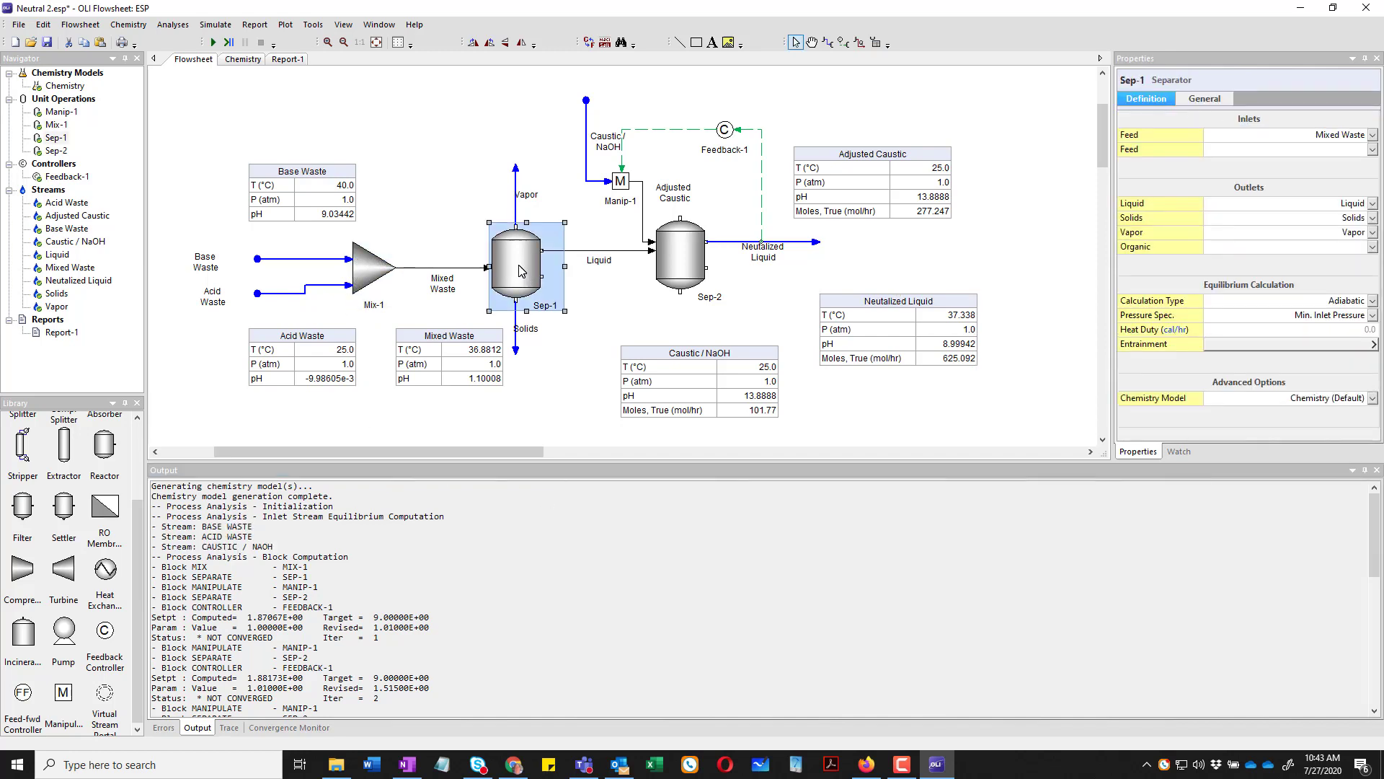
pyautogui.click(698, 261)
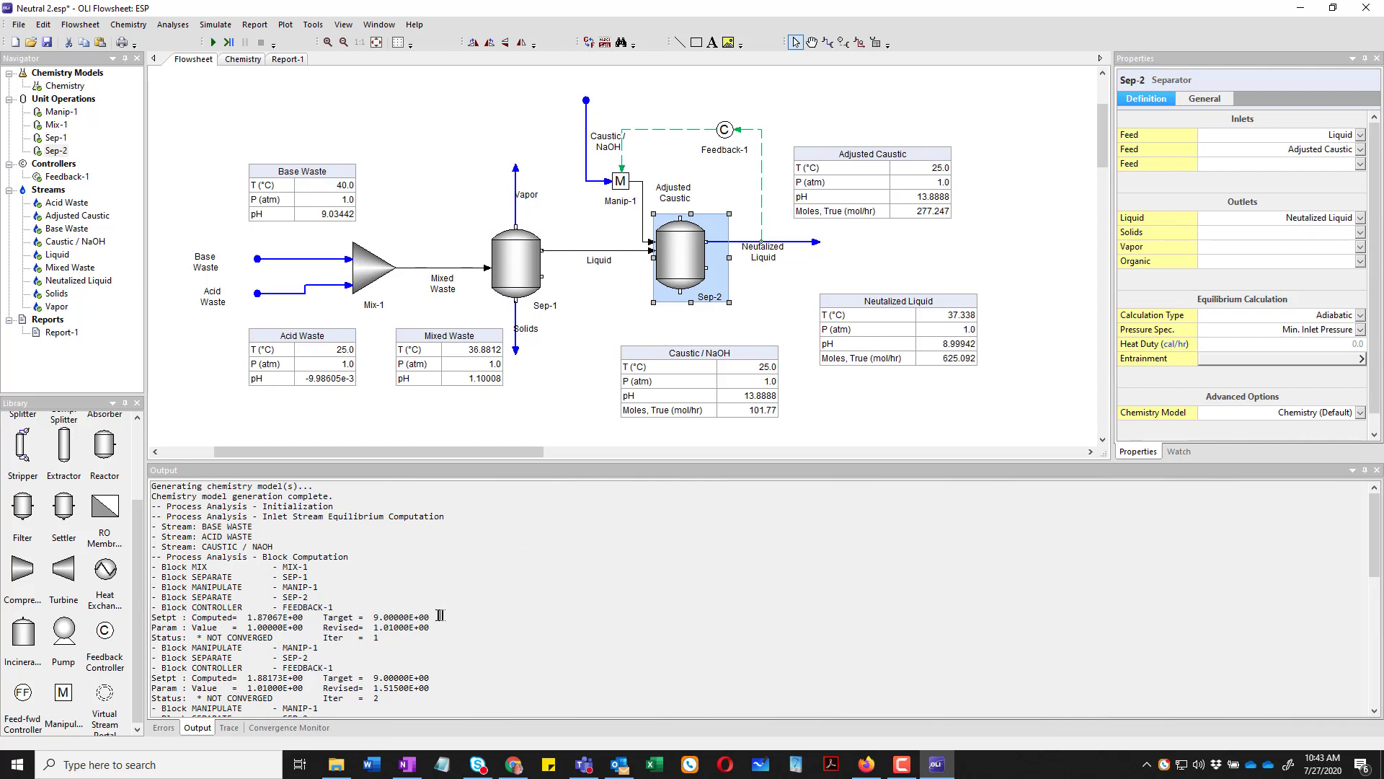
pyautogui.scroll(-1, 440, 615)
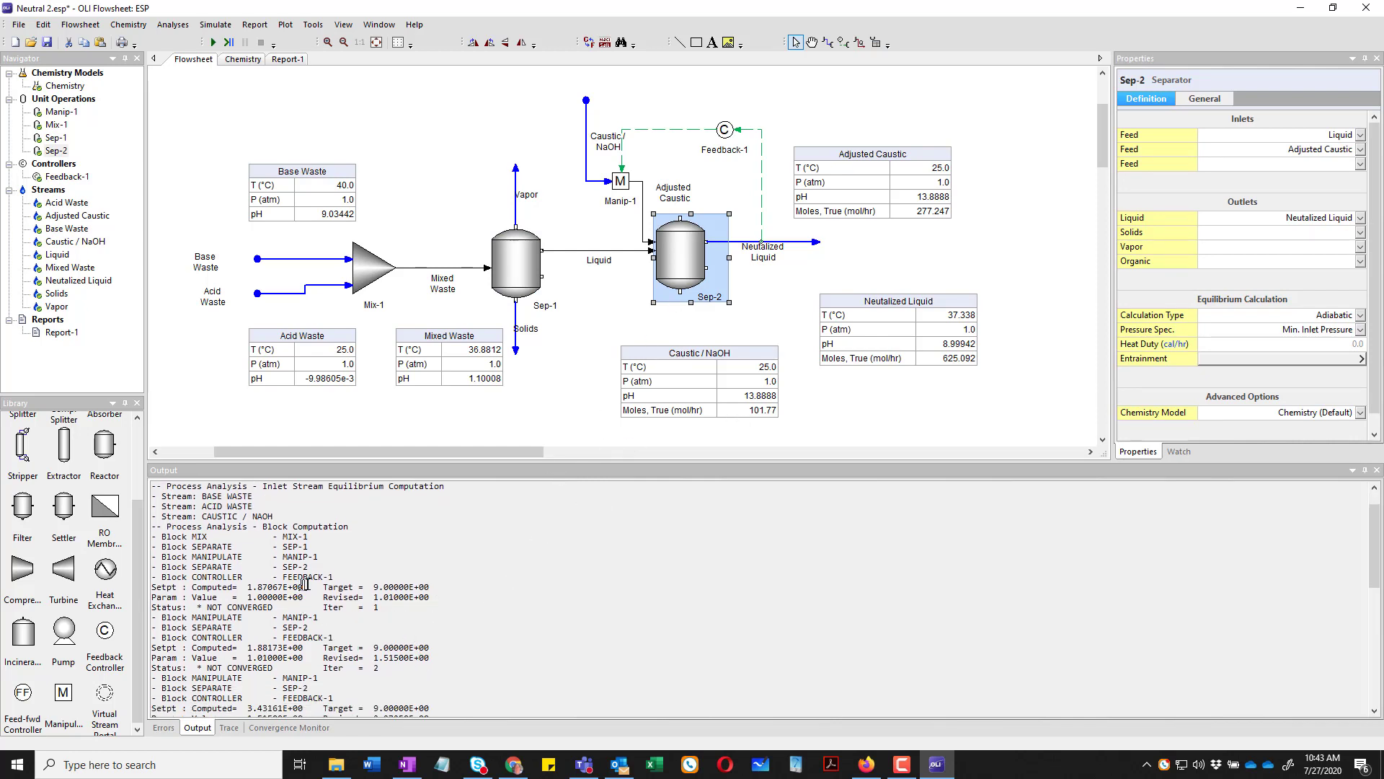
pyautogui.moveTo(306, 586); pyautogui.dragTo(241, 587)
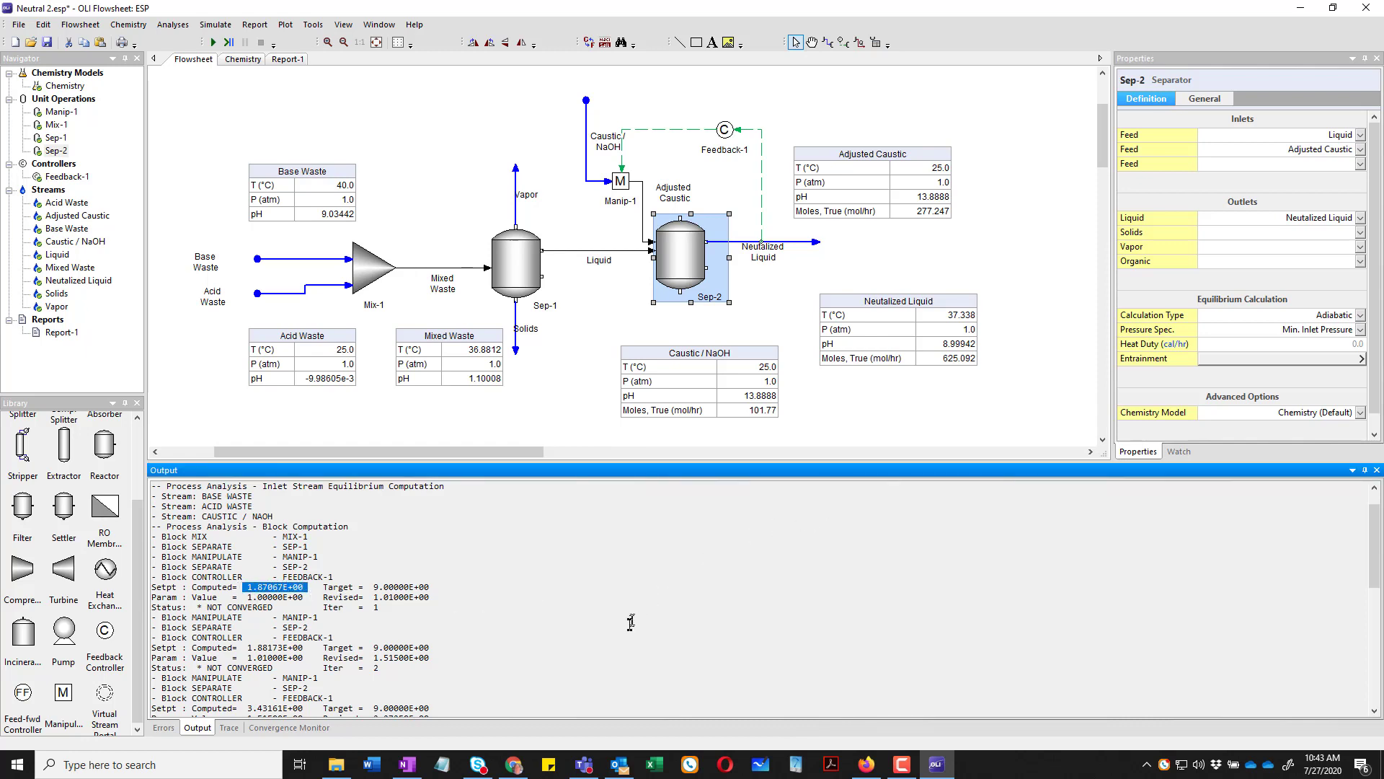
pyautogui.moveTo(430, 586); pyautogui.dragTo(383, 590)
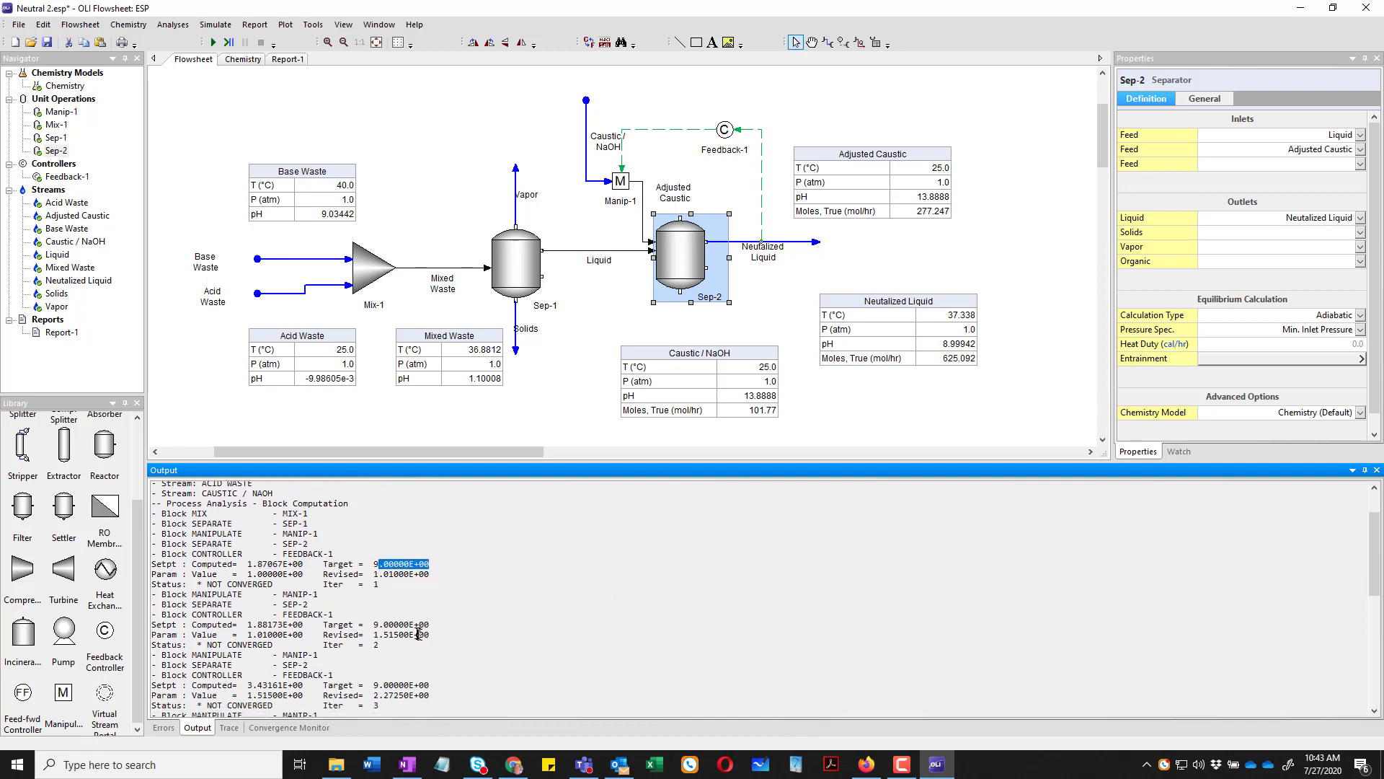
pyautogui.scroll(-2, 348, 626)
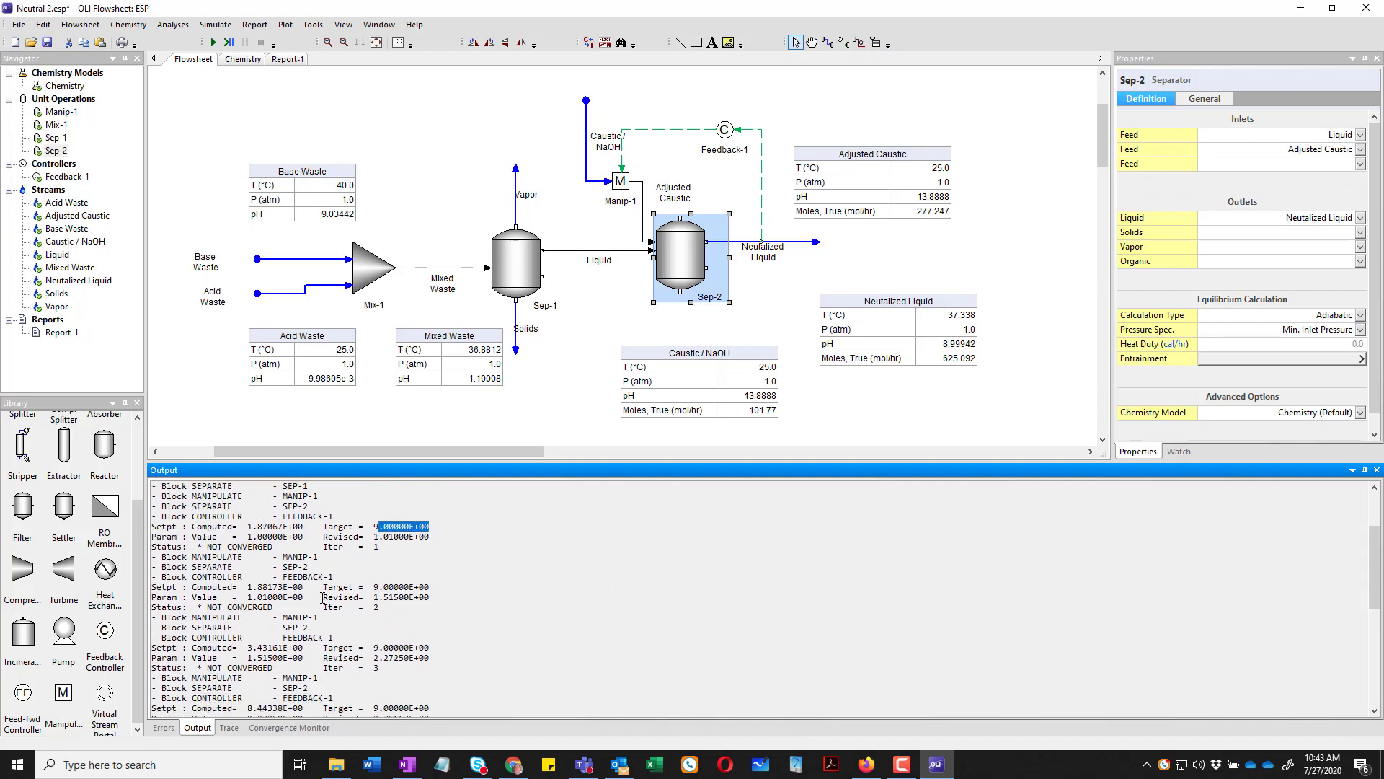
pyautogui.moveTo(315, 597); pyautogui.dragTo(262, 599)
pyautogui.scroll(-2, 485, 614)
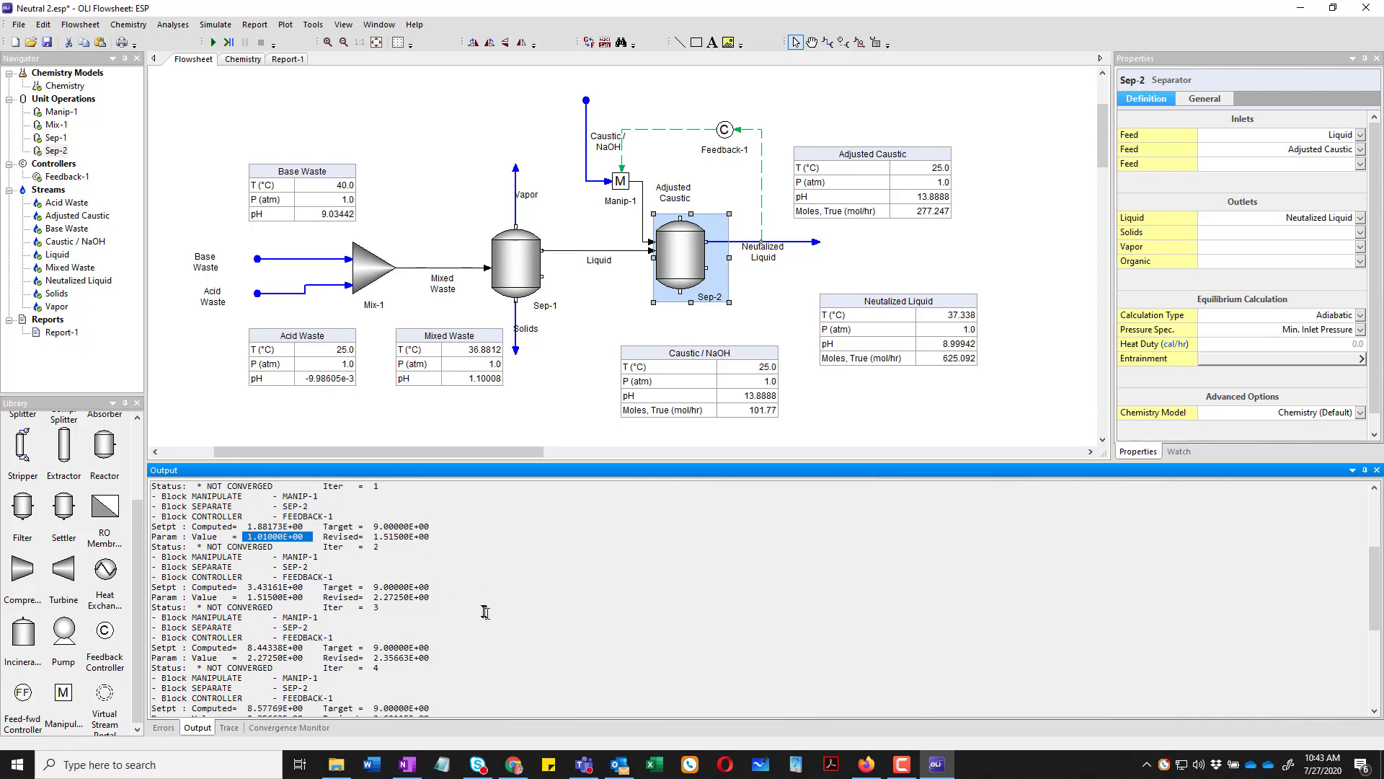
pyautogui.scroll(-7, 499, 613)
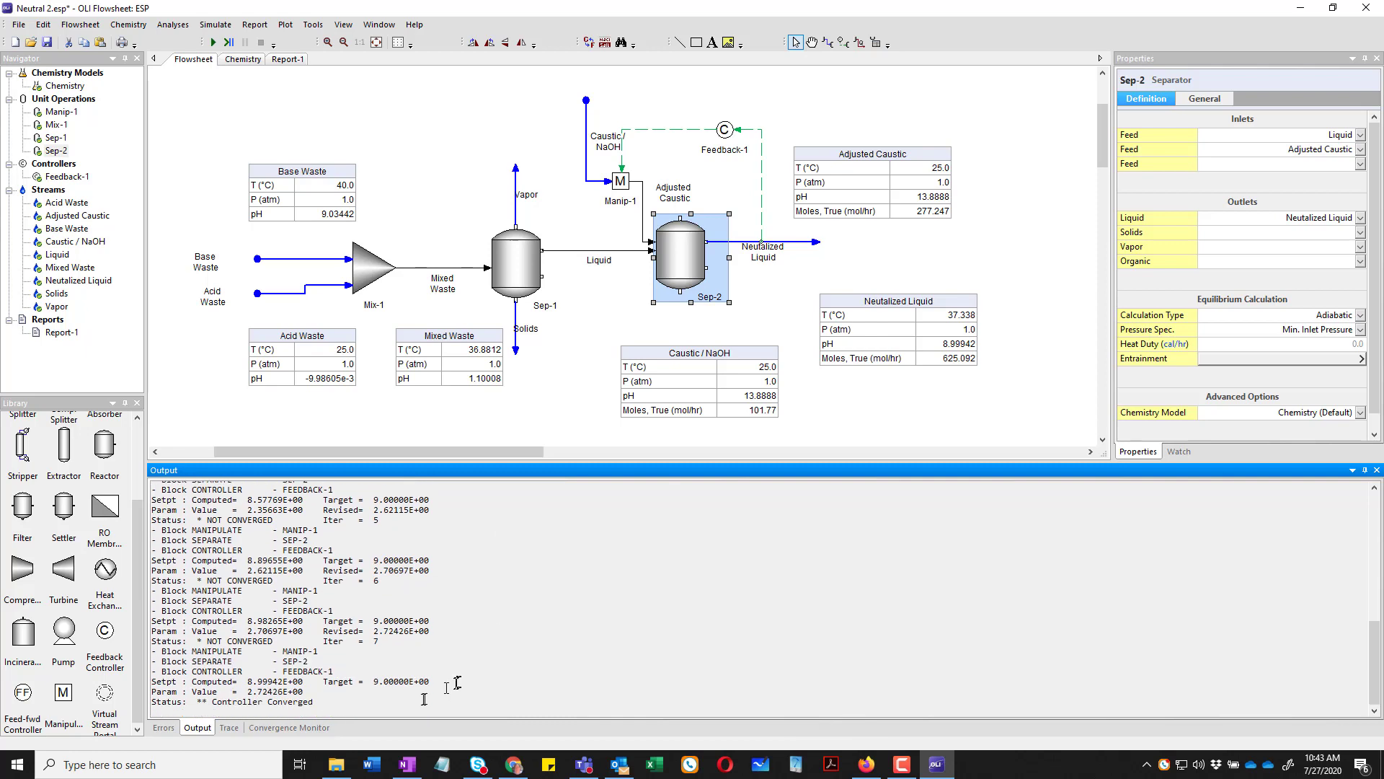
pyautogui.moveTo(434, 682); pyautogui.dragTo(378, 685)
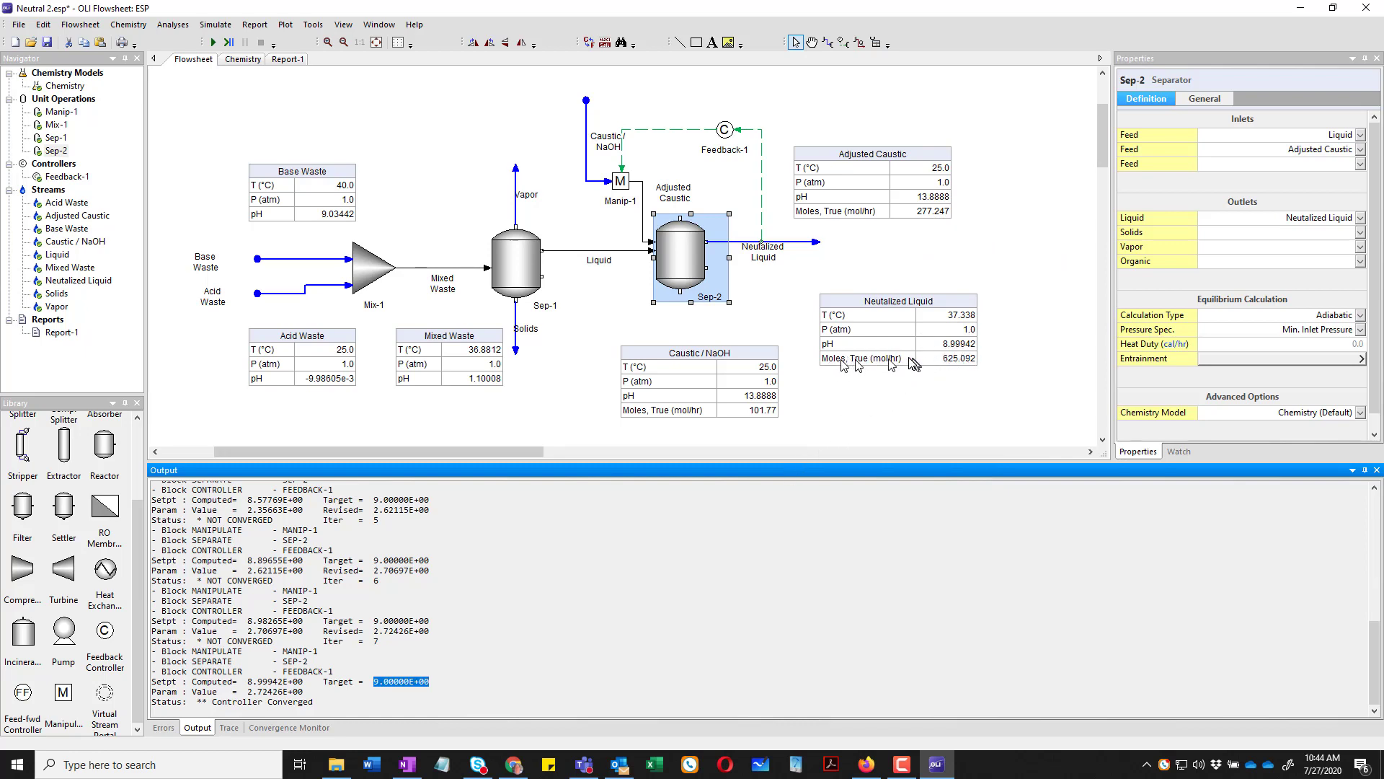
pyautogui.click(946, 353)
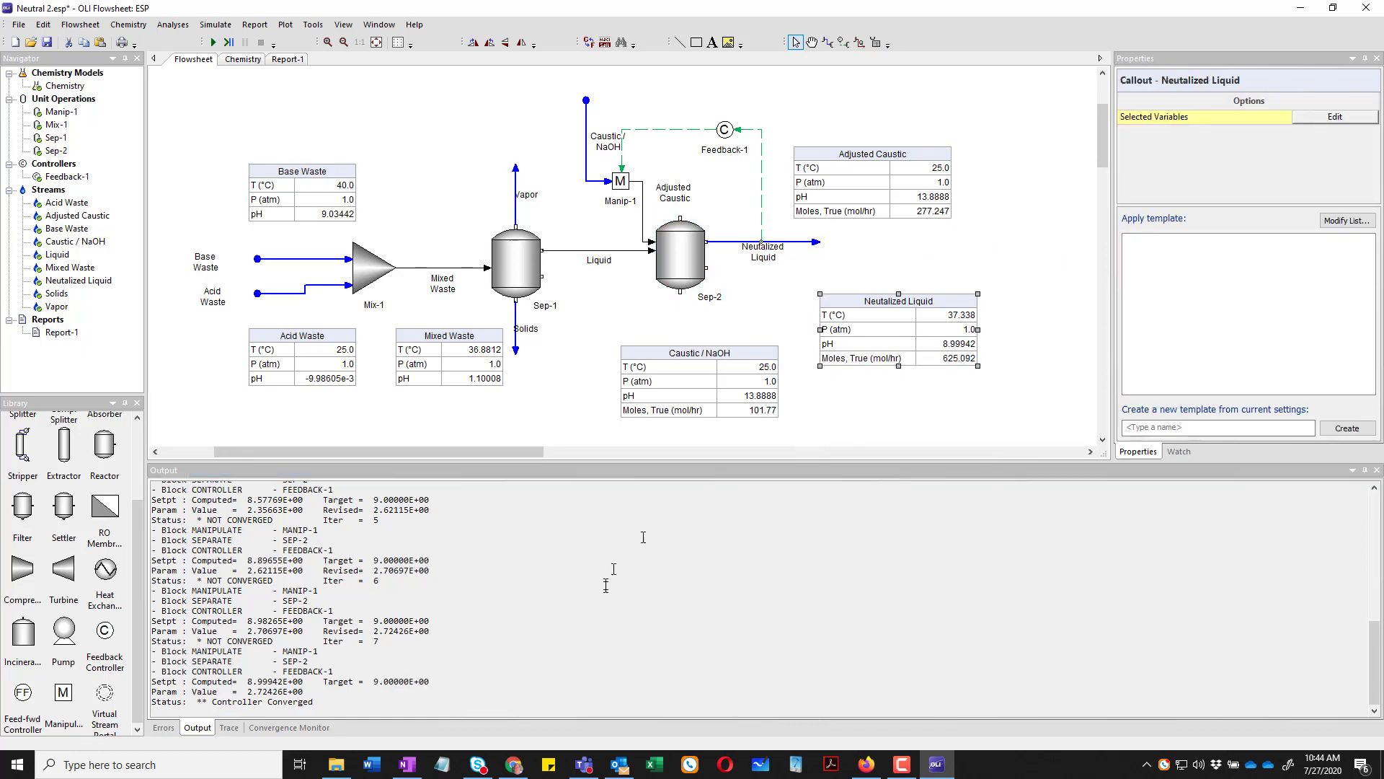
# - Save the converged Neutral 2 flowsheet and select the Manip-1 block
pyautogui.click(48, 43)
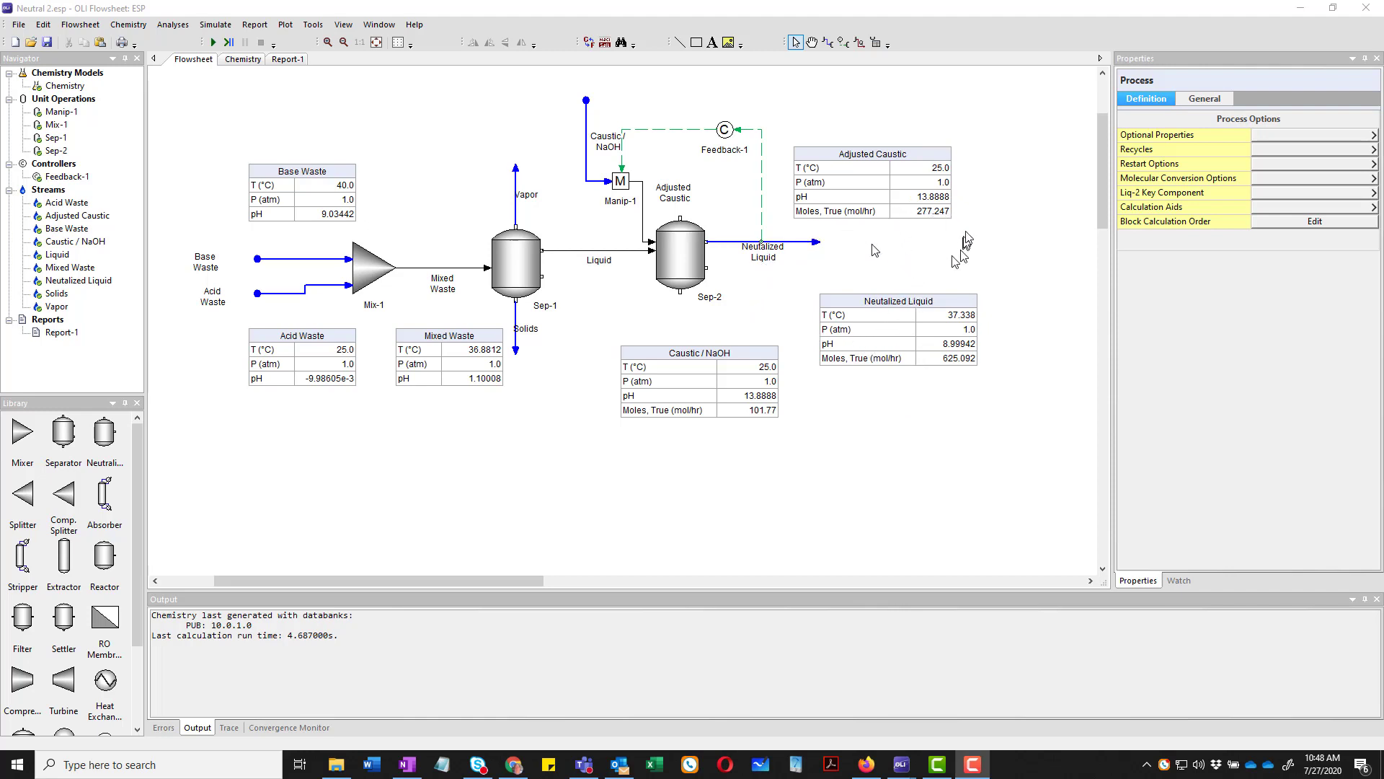
pyautogui.click(625, 189)
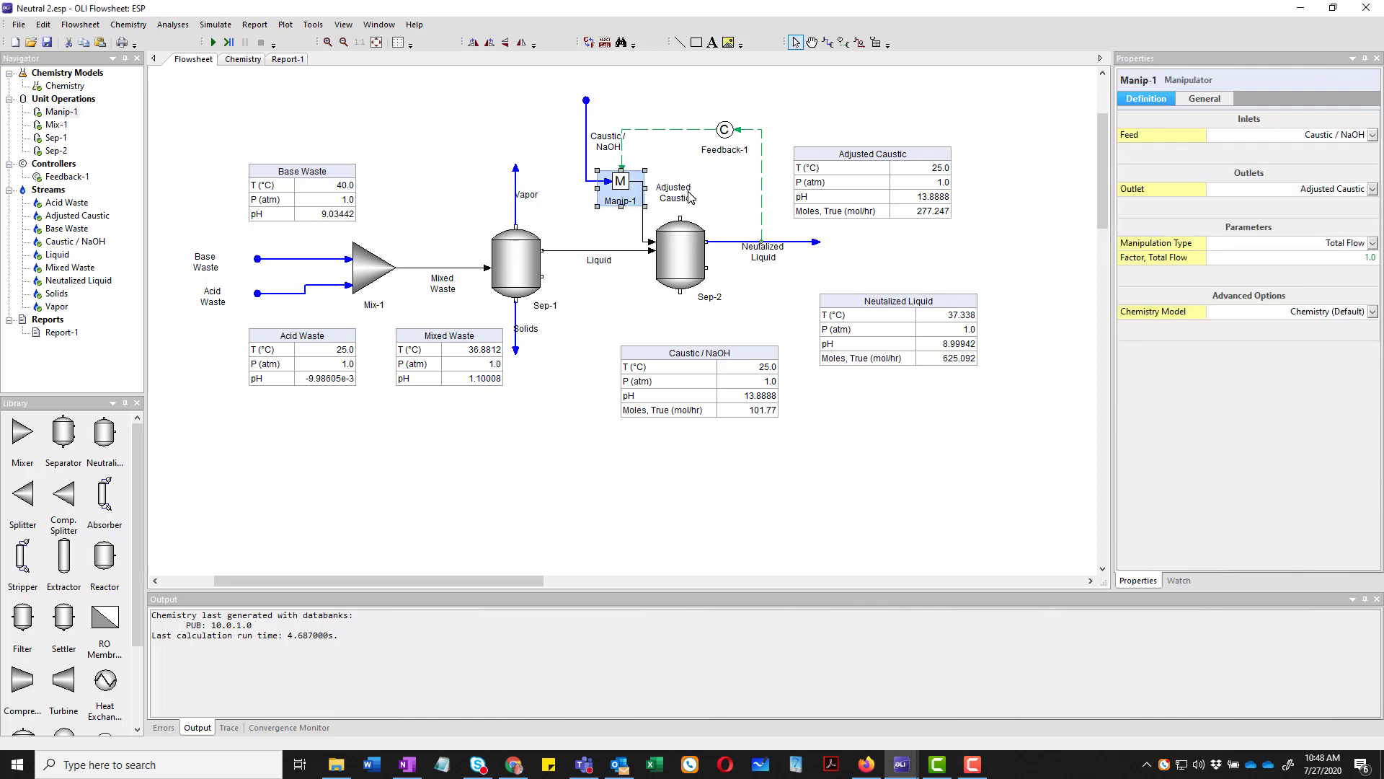
# - Delete Manip-1 and reconnect the Caustic / NaOH stream directly into Sep-2
pyautogui.press('Delete')
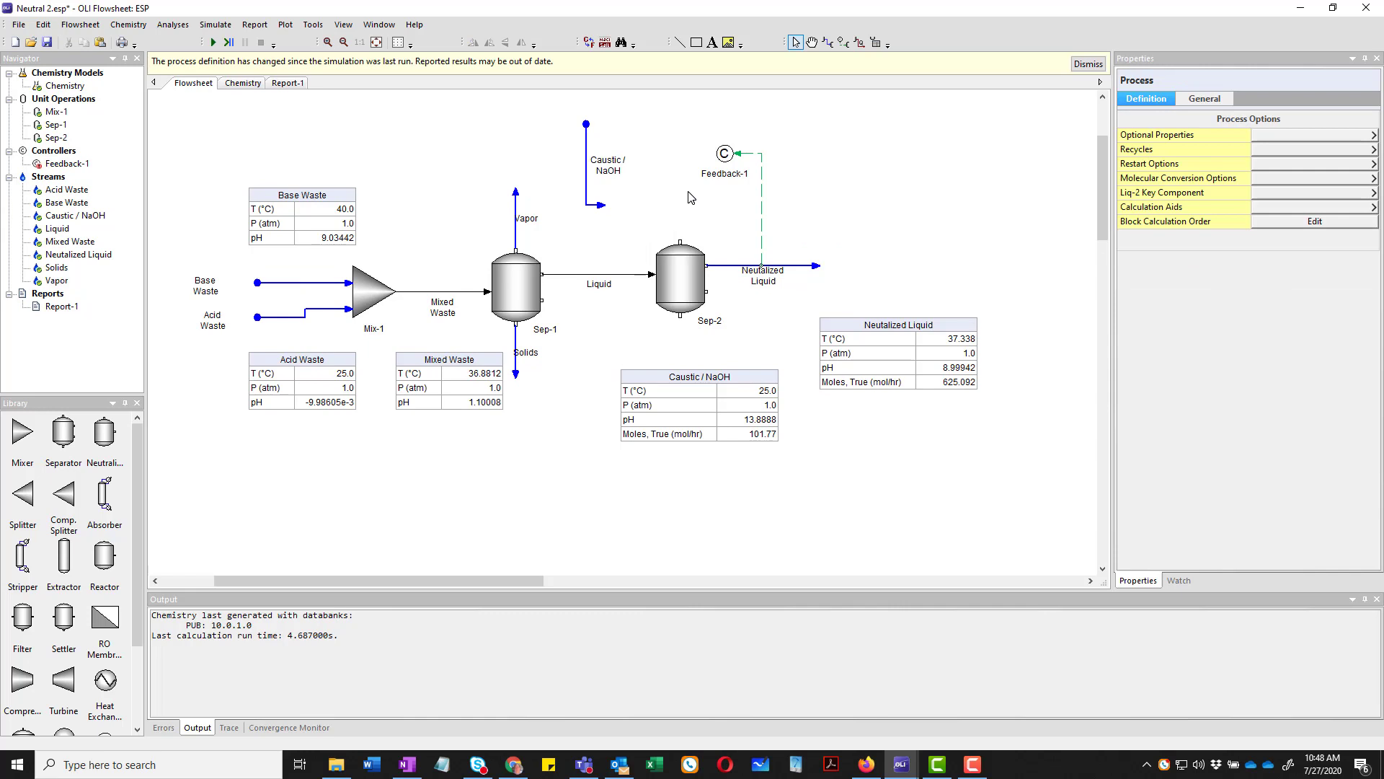
pyautogui.click(601, 209)
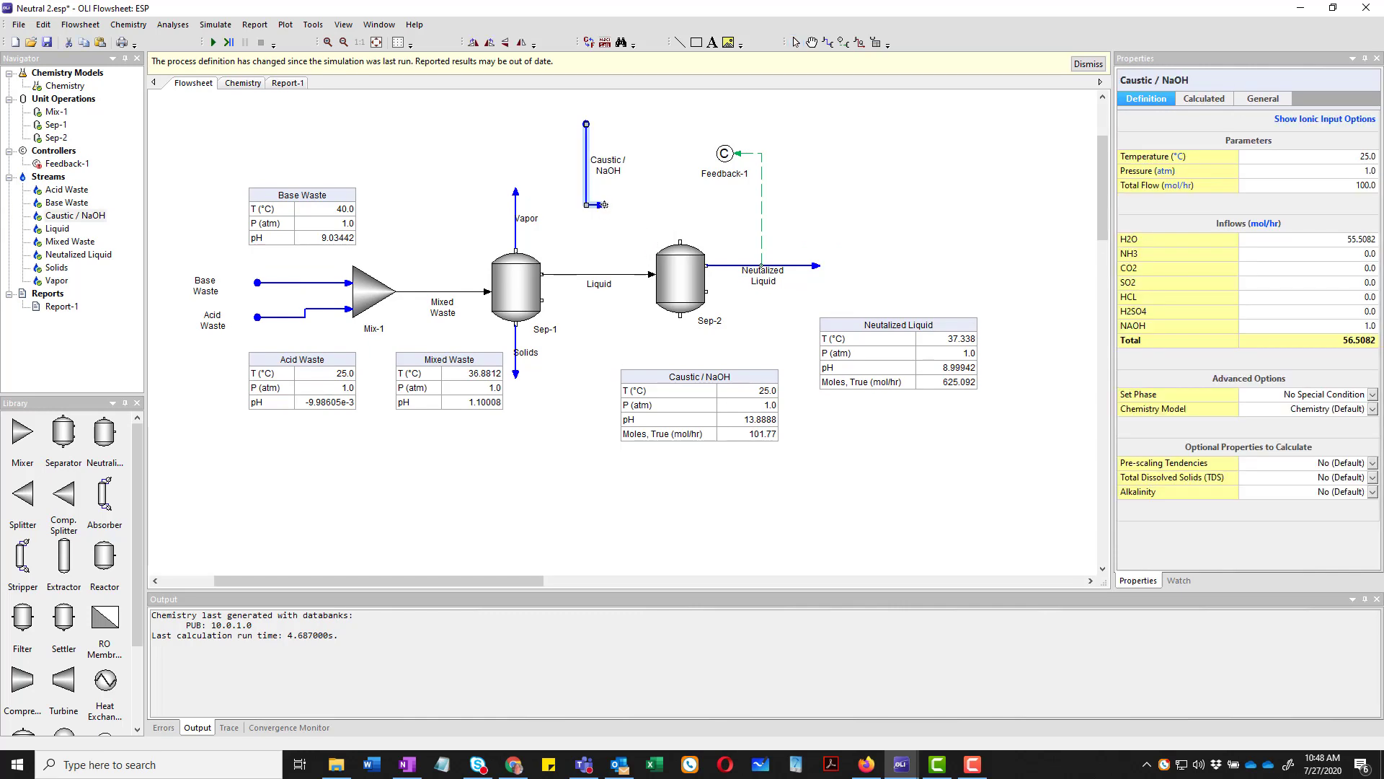
pyautogui.moveTo(604, 205); pyautogui.dragTo(652, 267)
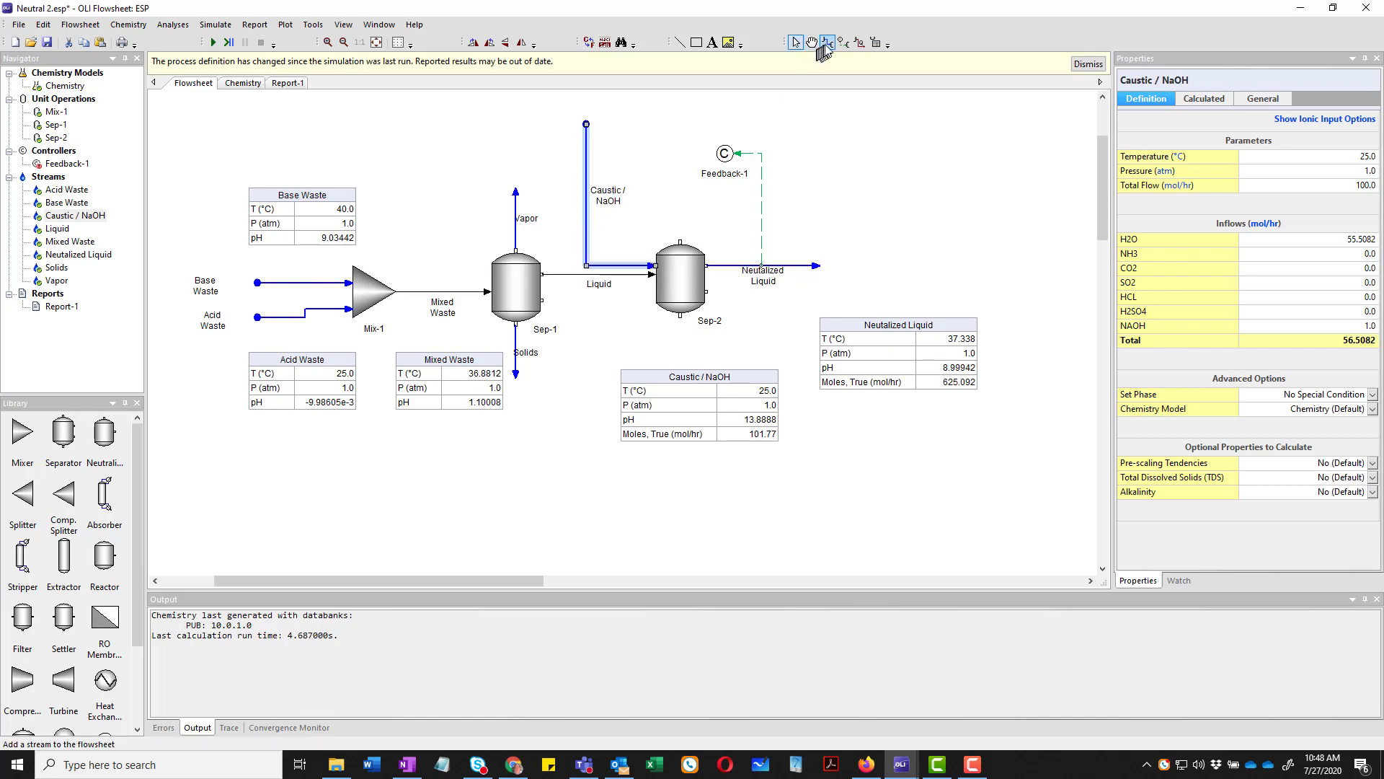
# - Link Feedback-1 to the Caustic / NaOH stream and open its settings
pyautogui.click(843, 42)
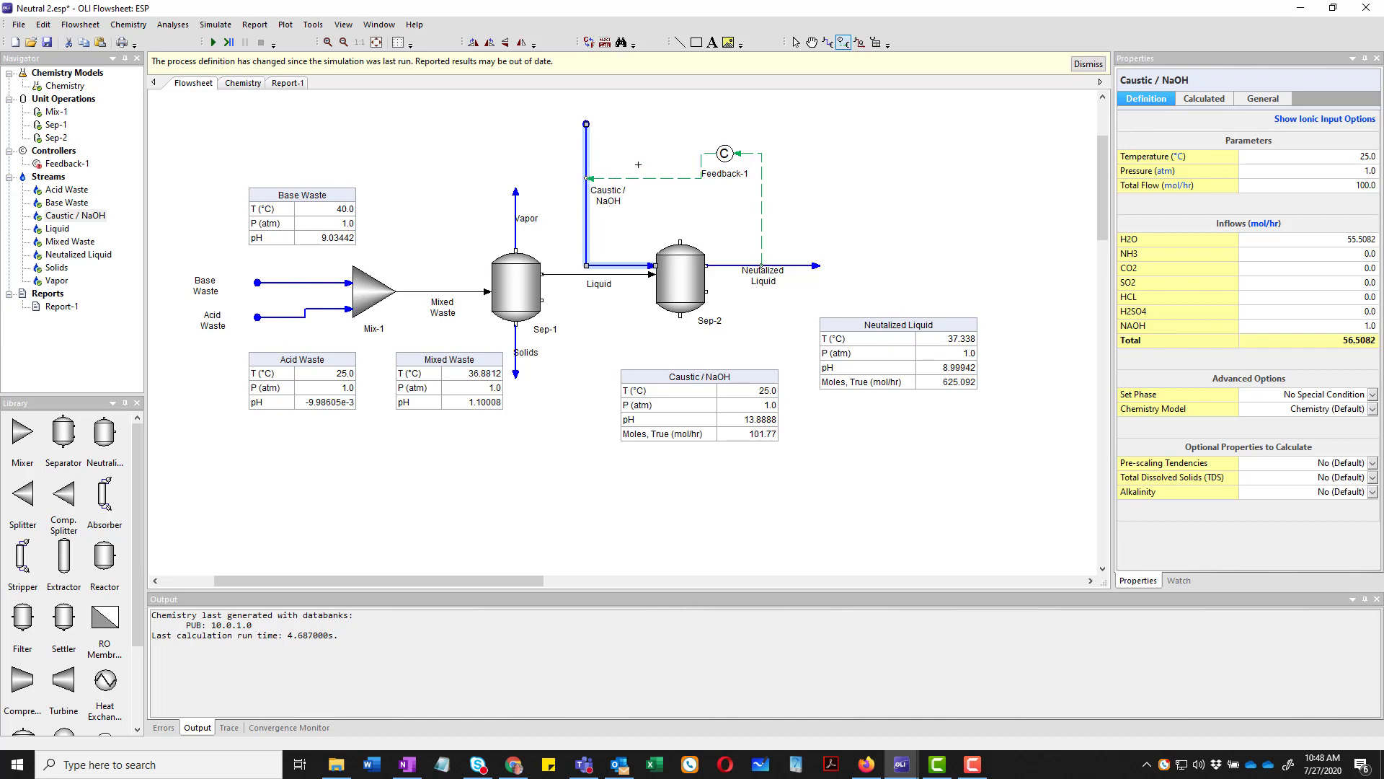
pyautogui.press('Escape')
pyautogui.click(726, 162)
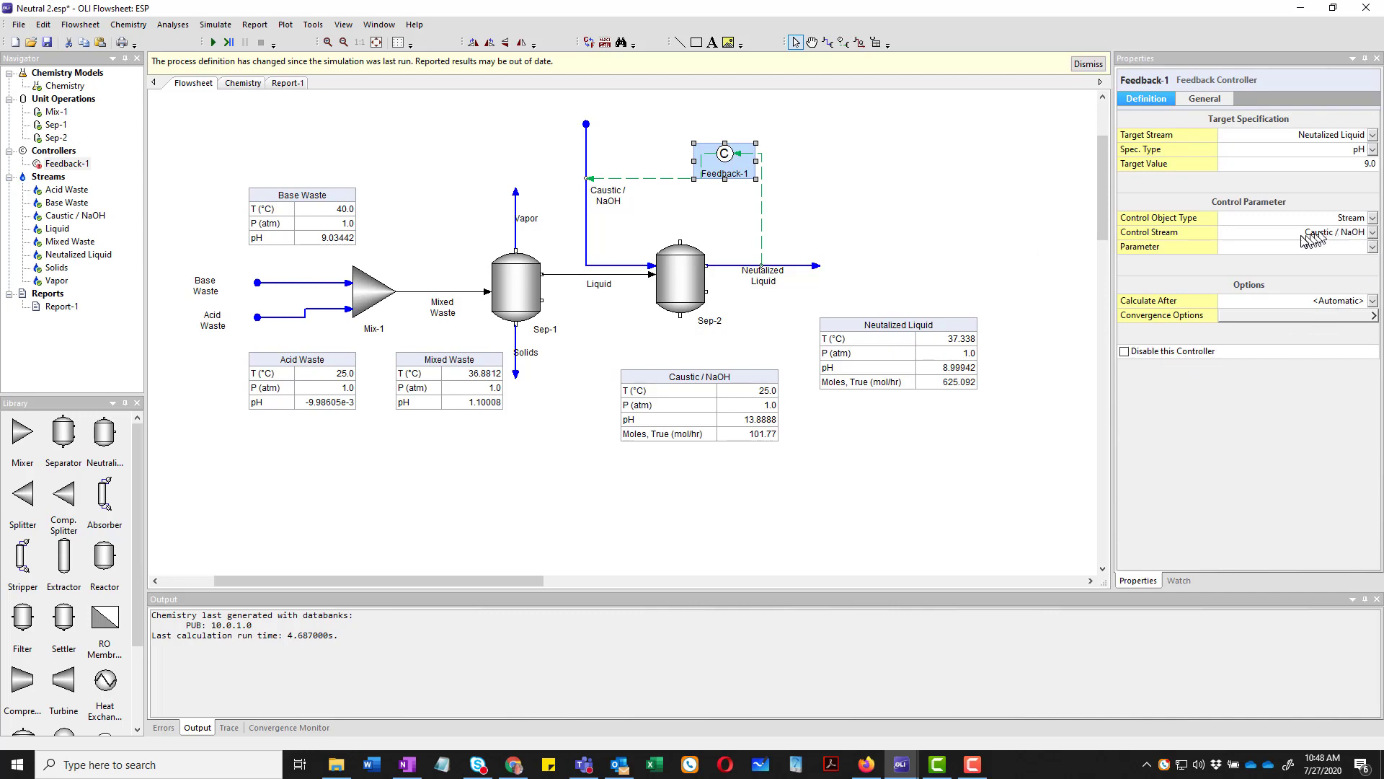
# - Set Feedback-1's varied parameter to Factor, Total Flow on the Caustic / NaOH stream
pyautogui.click(1373, 247)
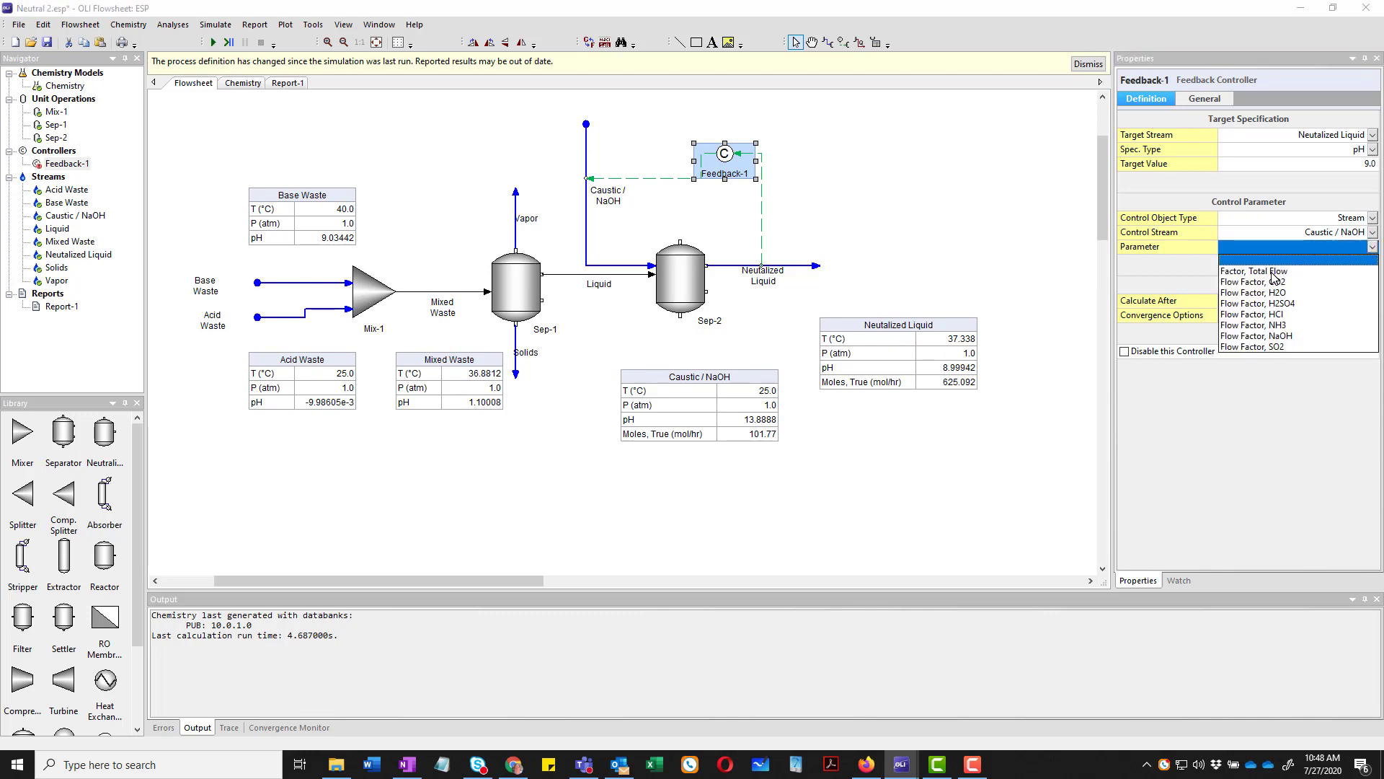
pyautogui.click(1274, 272)
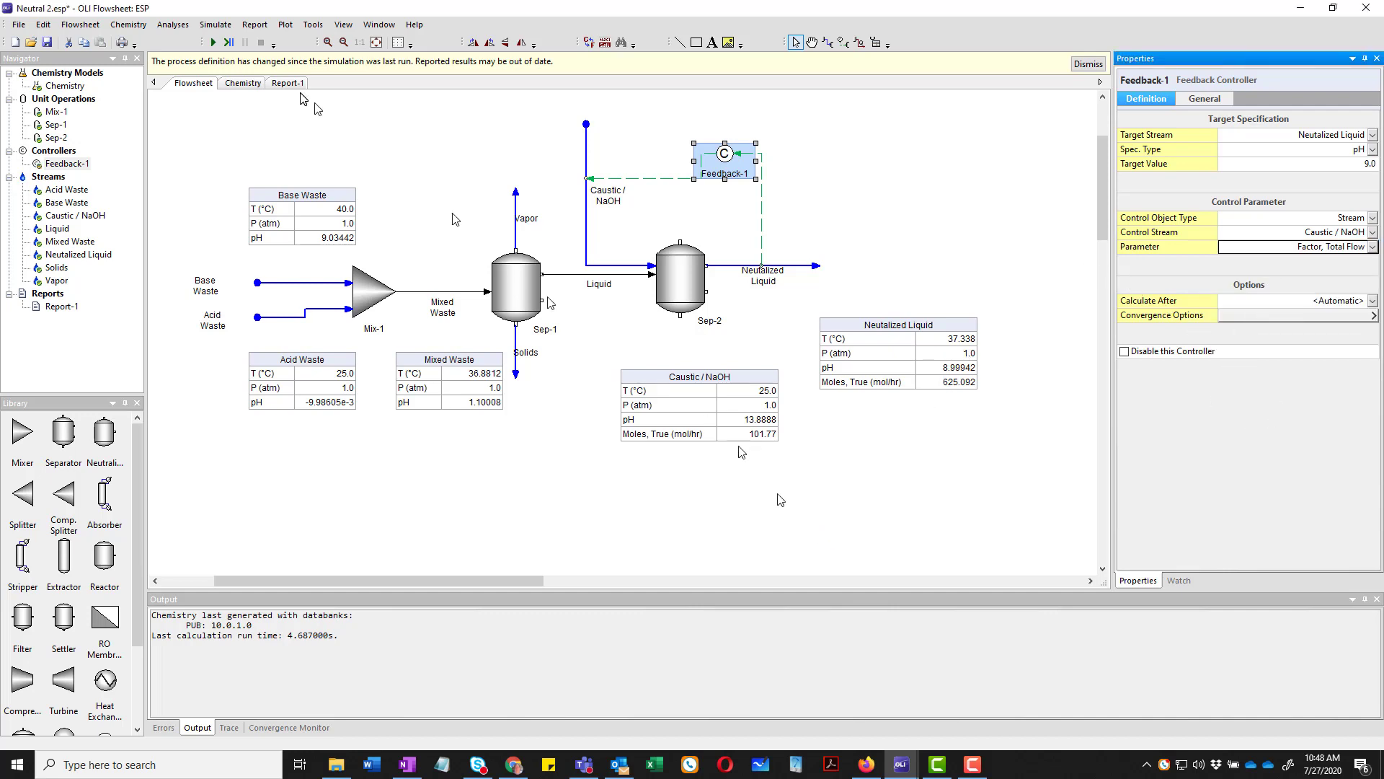
pyautogui.click(19, 25)
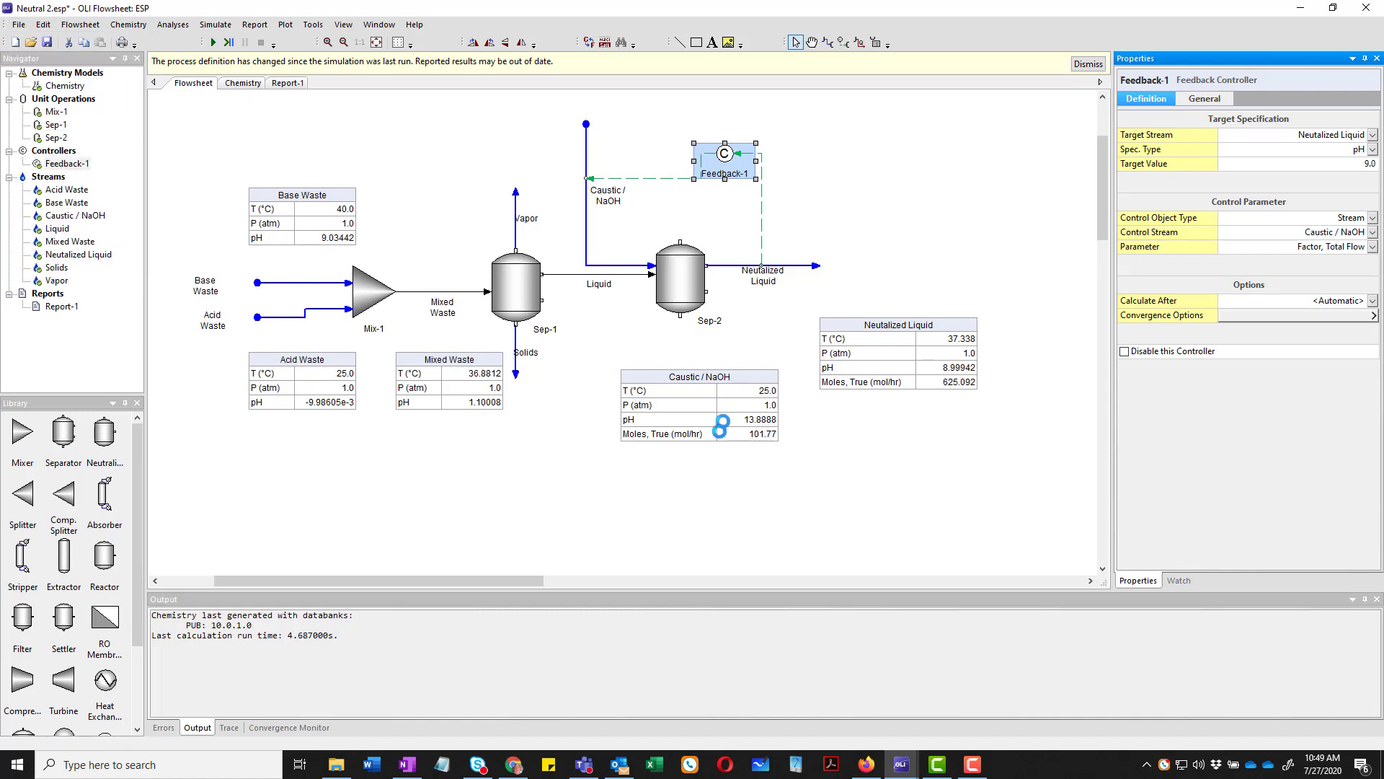
# - Save the revised flowsheet as Neutral 2b.esp and launch a new simulation run
pyautogui.press('Home')
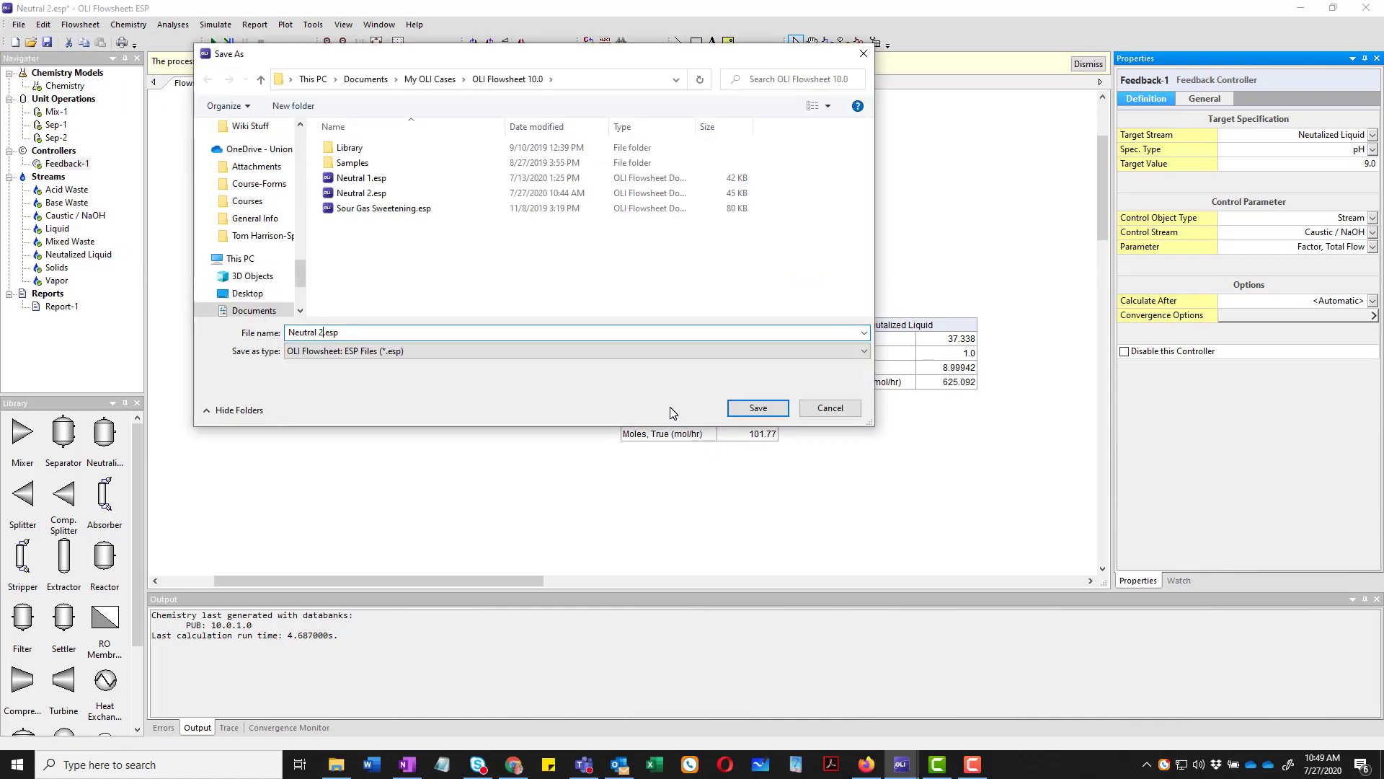
pyautogui.write('b')
pyautogui.press('Return')
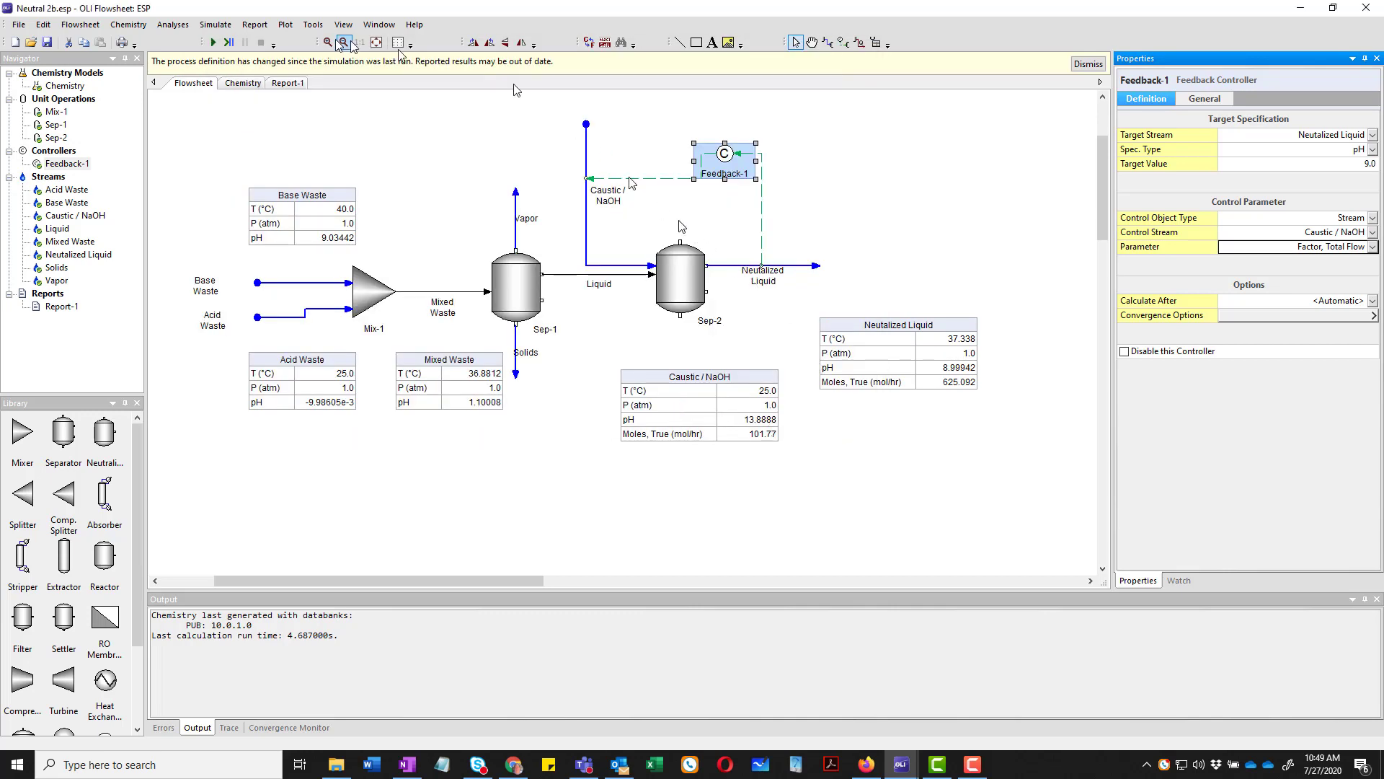
pyautogui.click(212, 43)
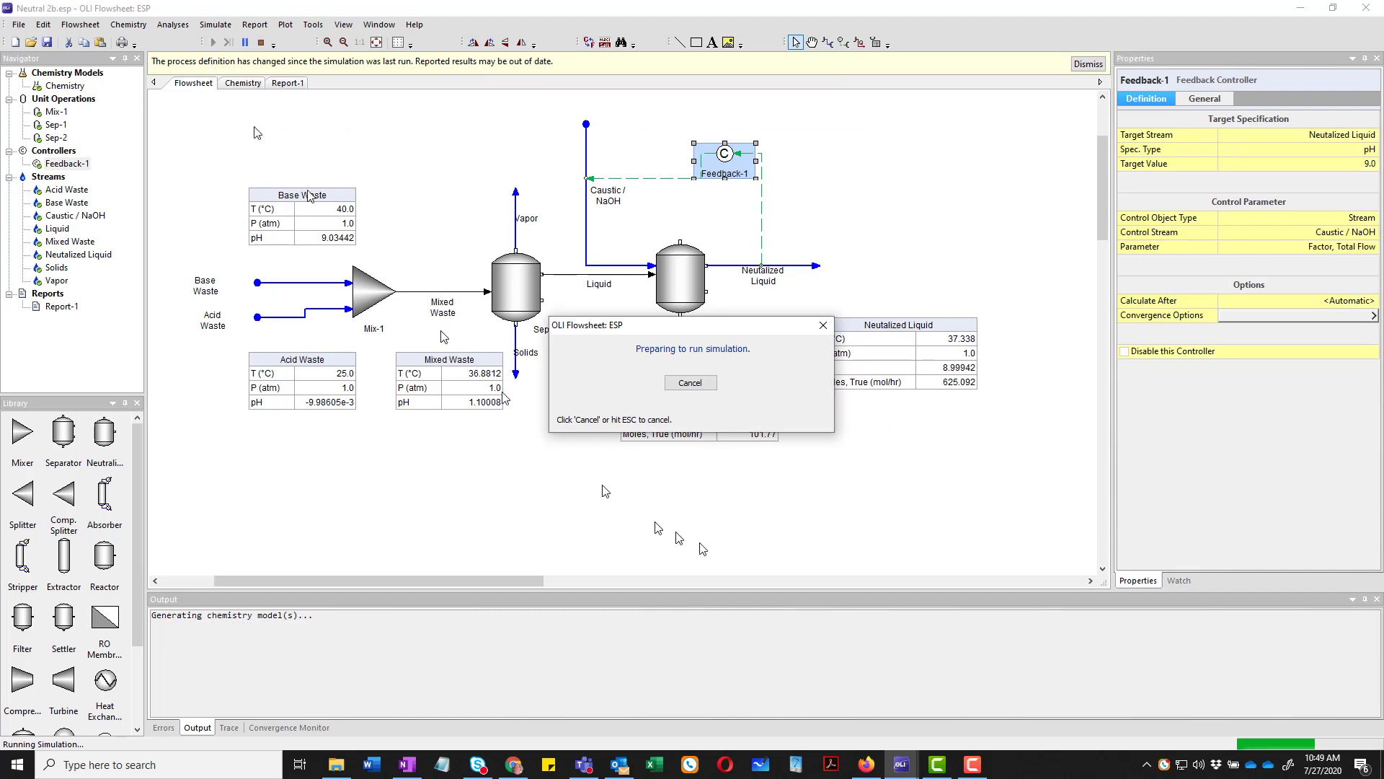